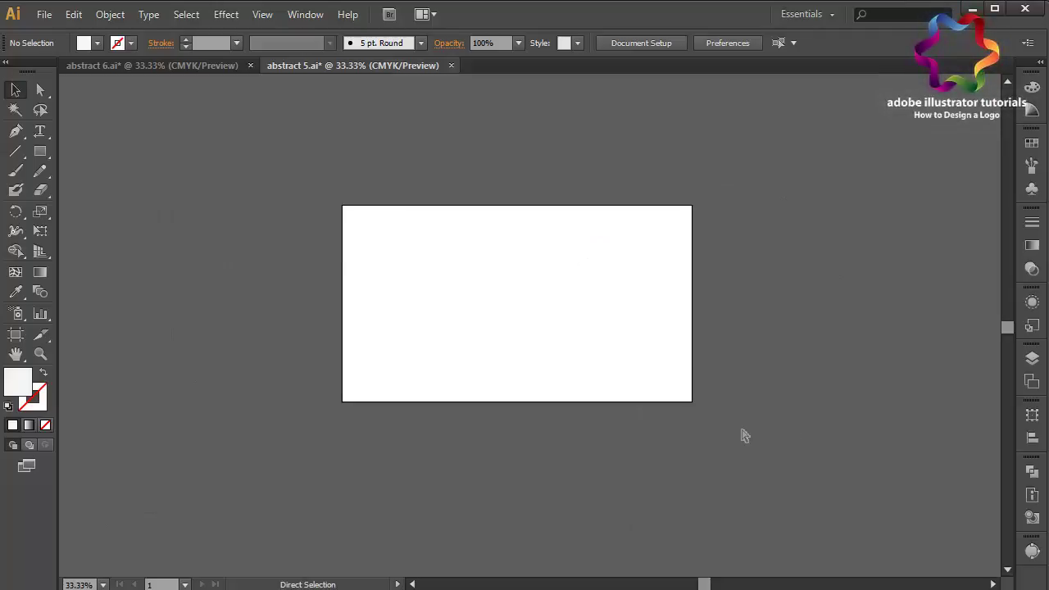
# Step: View the blank artboard at 100% and set the fill colour to the dark green swatch
pyautogui.hotkey('ctrl', '1')
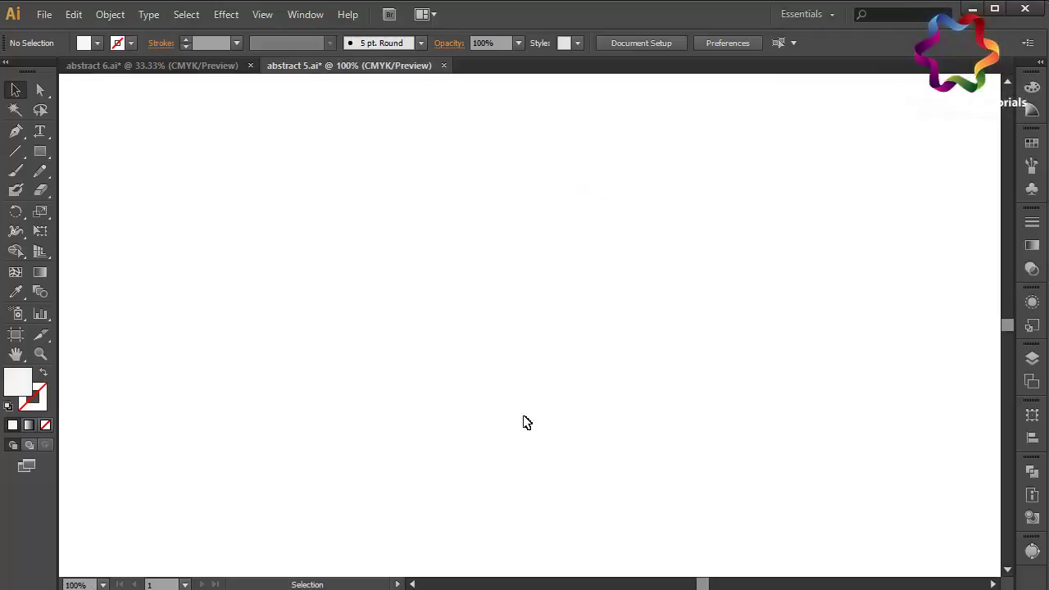
pyautogui.click(1028, 149)
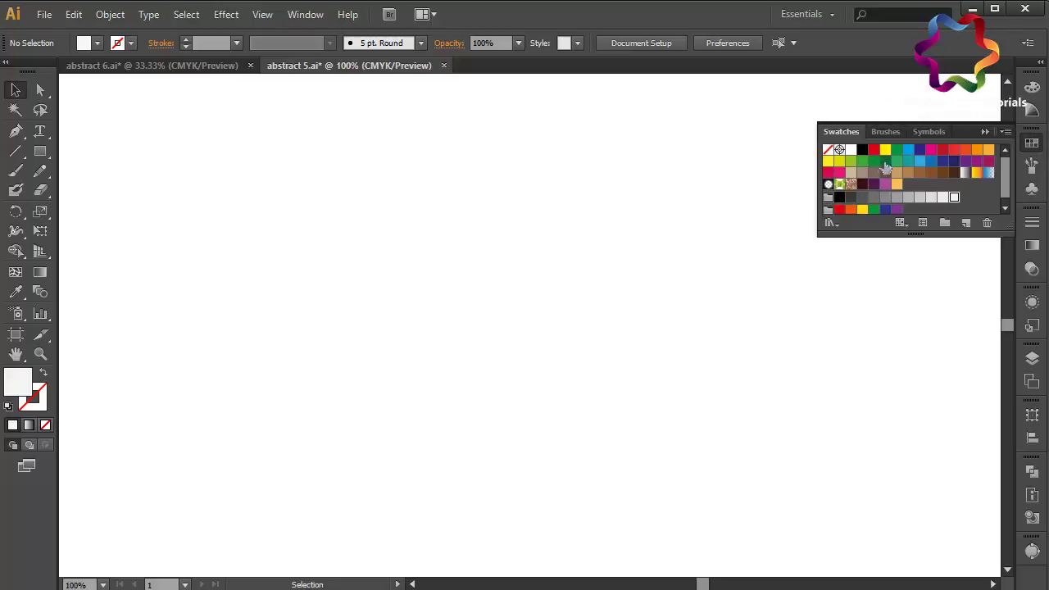
pyautogui.click(885, 166)
pyautogui.click(984, 132)
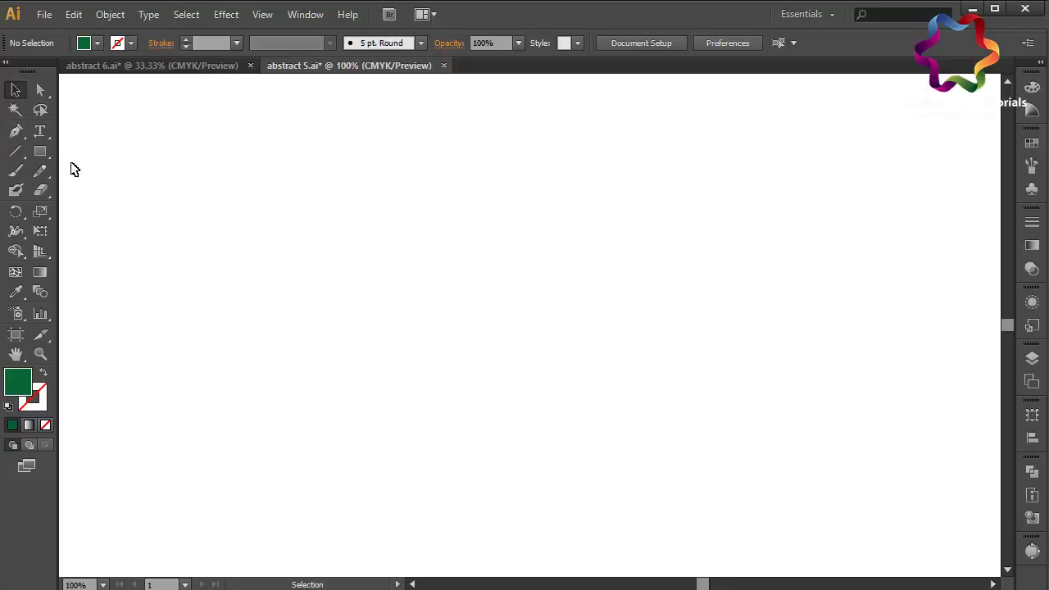
# Step: Pen-draw the K's closed, curved dark green stem from upper middle to a sharp lower-left tip
pyautogui.click(16, 133)
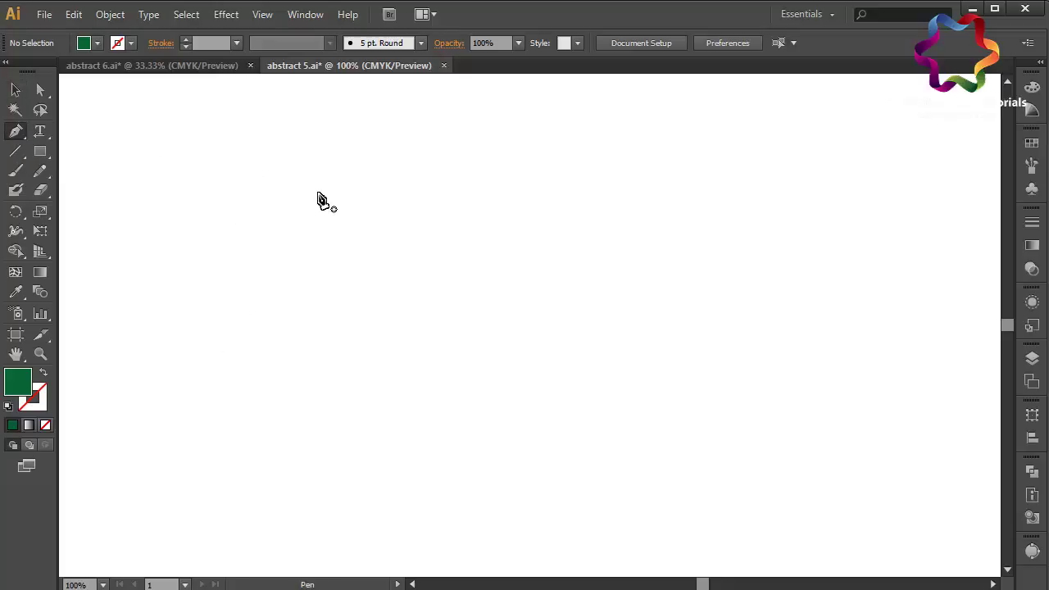
pyautogui.click(323, 168)
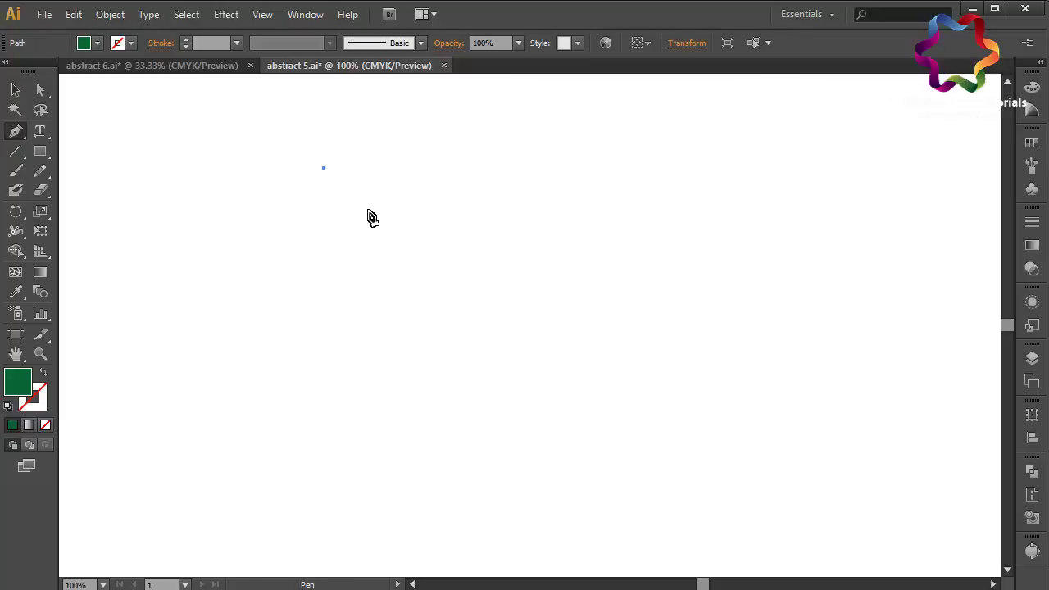
pyautogui.moveTo(352, 260); pyautogui.dragTo(293, 359)
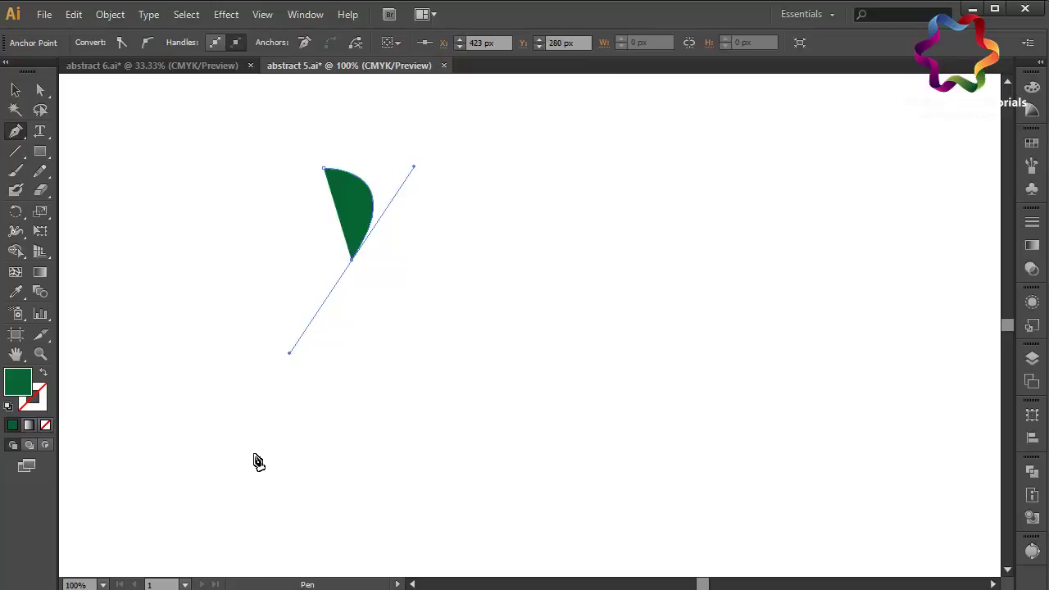
pyautogui.moveTo(242, 450); pyautogui.dragTo(250, 520)
pyautogui.click(243, 451)
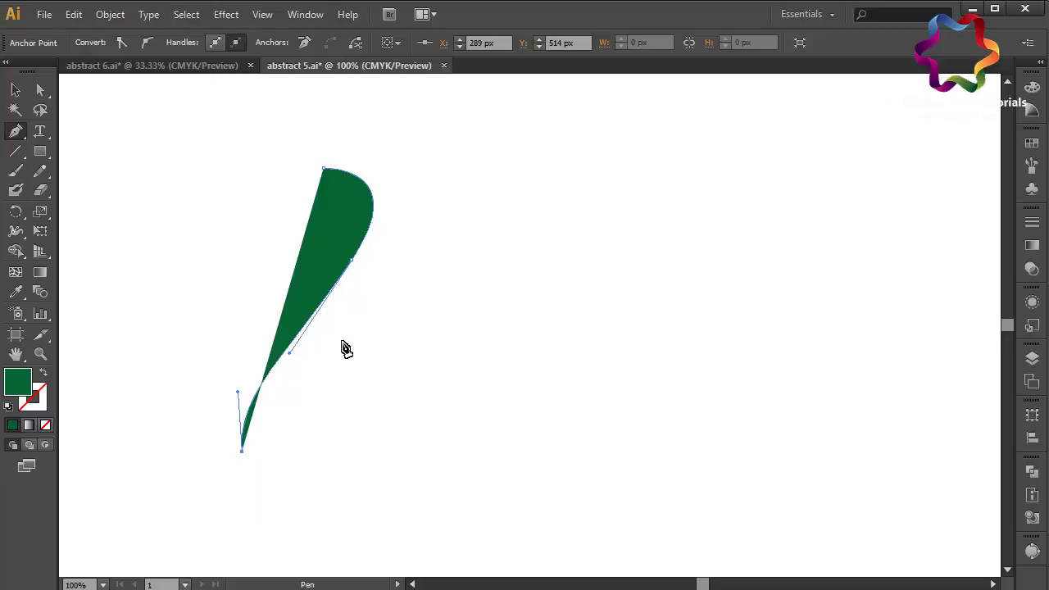
pyautogui.moveTo(341, 339); pyautogui.dragTo(420, 287)
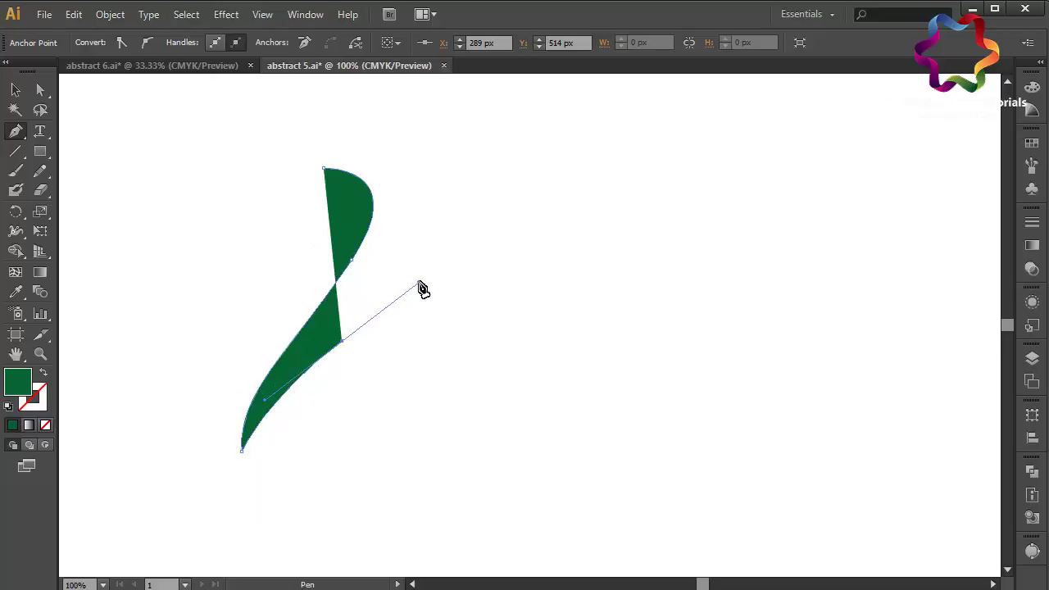
pyautogui.moveTo(324, 169)
pyautogui.mouseDown()
pyautogui.moveTo(142, 220)
pyautogui.moveTo(73, 221)
pyautogui.mouseUp()
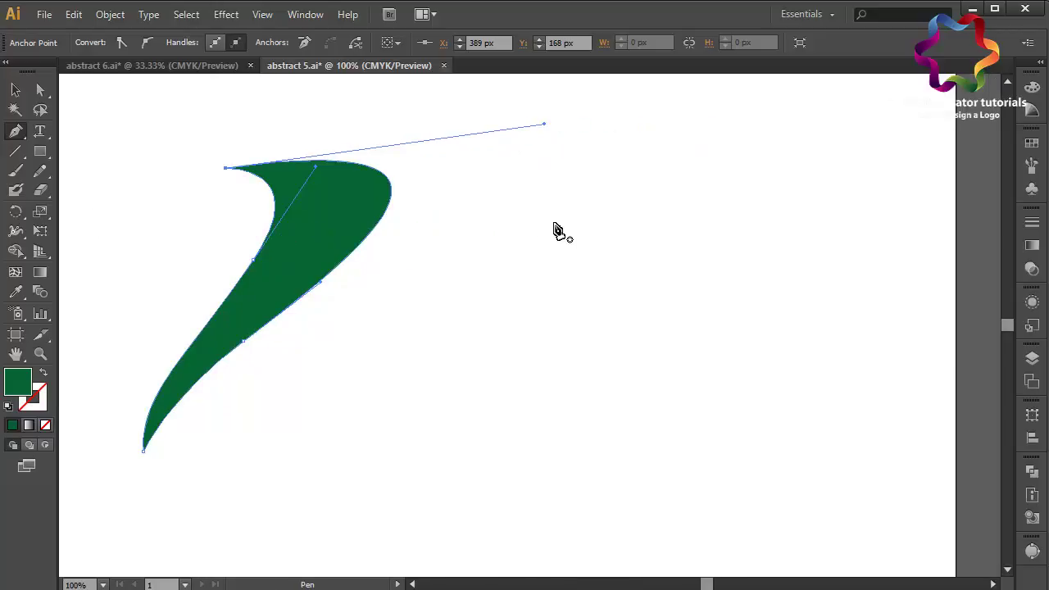
# Step: Draw the arm from its tip down to the stem, curving the leg to a sharp bottom-right tip
pyautogui.click(528, 183)
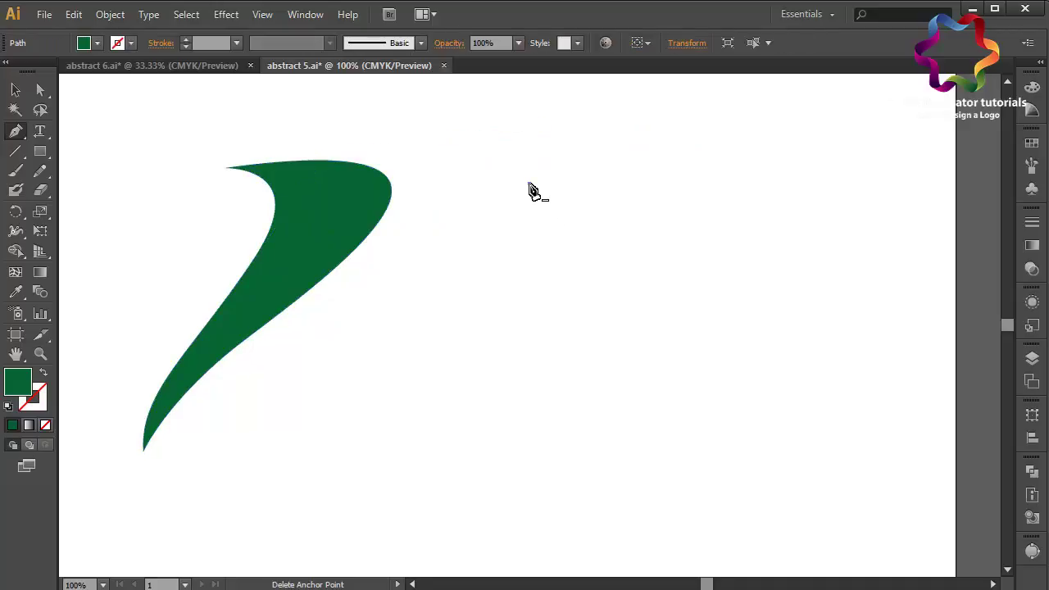
pyautogui.moveTo(318, 304); pyautogui.dragTo(115, 334)
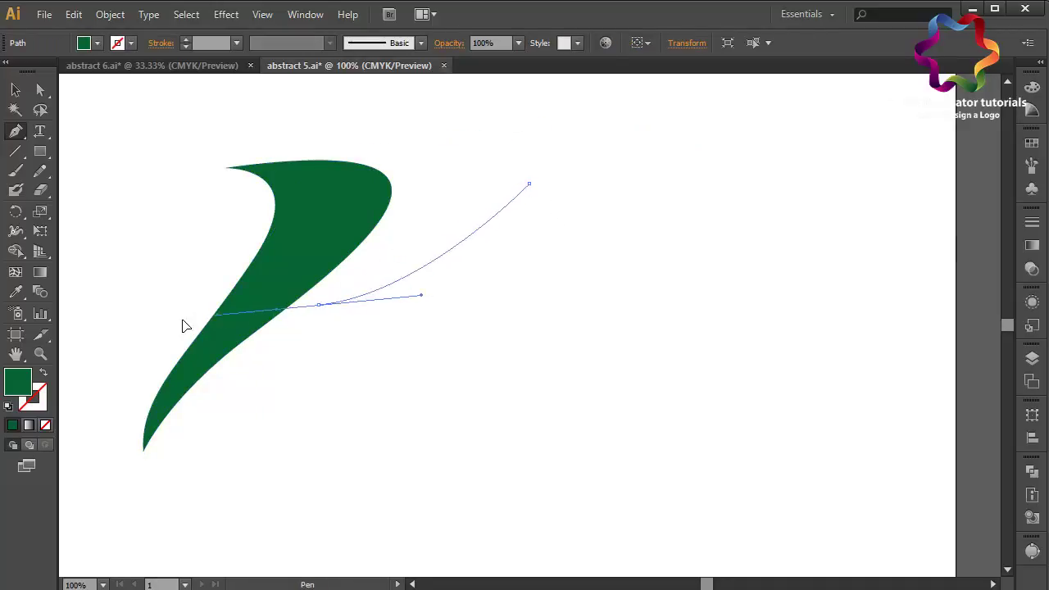
pyautogui.click(318, 304)
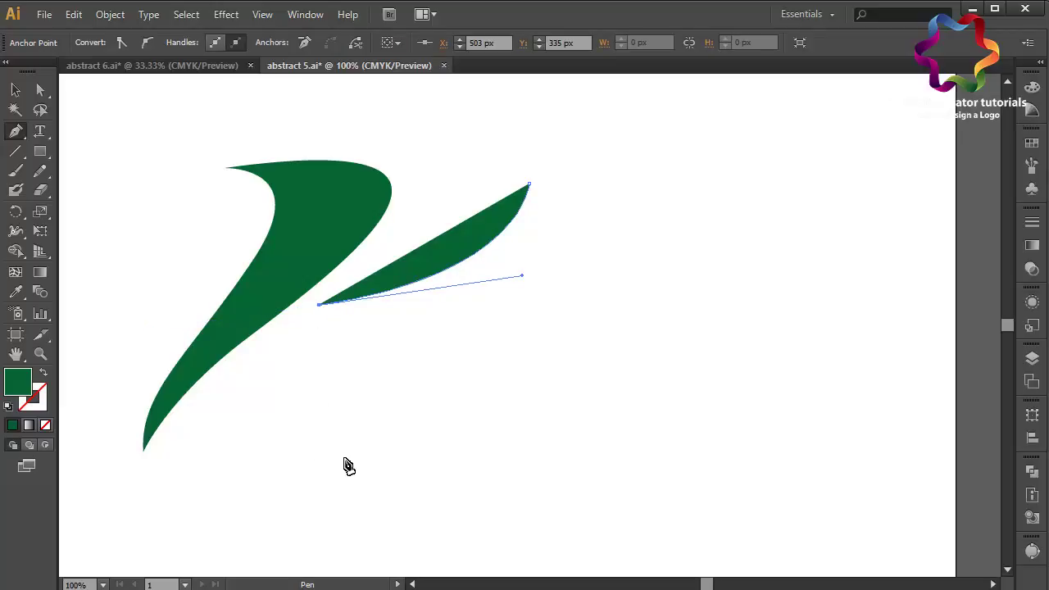
pyautogui.moveTo(344, 458)
pyautogui.mouseDown()
pyautogui.moveTo(407, 529)
pyautogui.moveTo(399, 534)
pyautogui.mouseUp()
pyautogui.moveTo(502, 437); pyautogui.dragTo(503, 385)
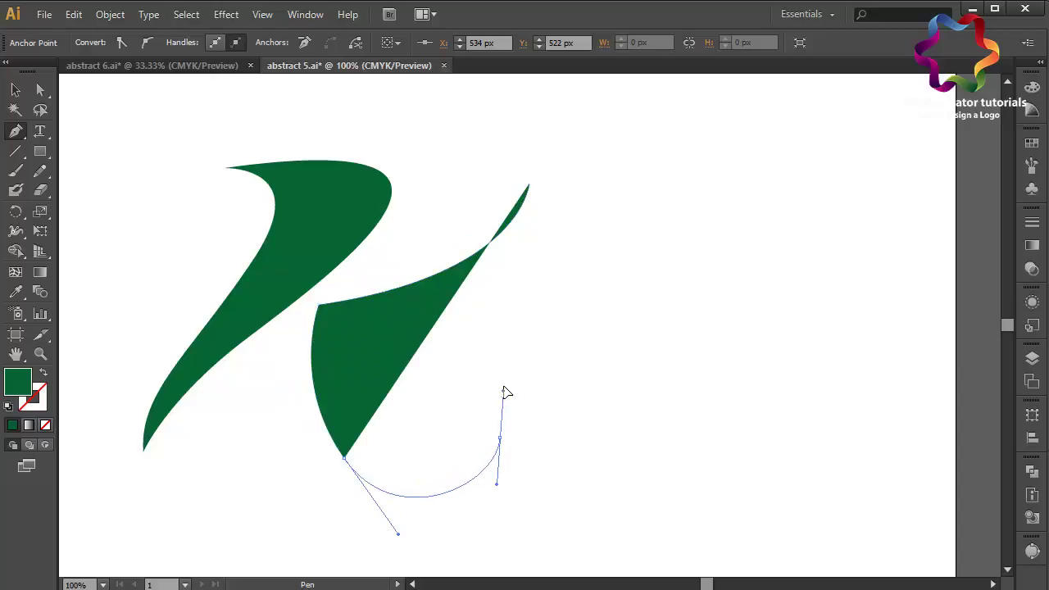
pyautogui.click(501, 439)
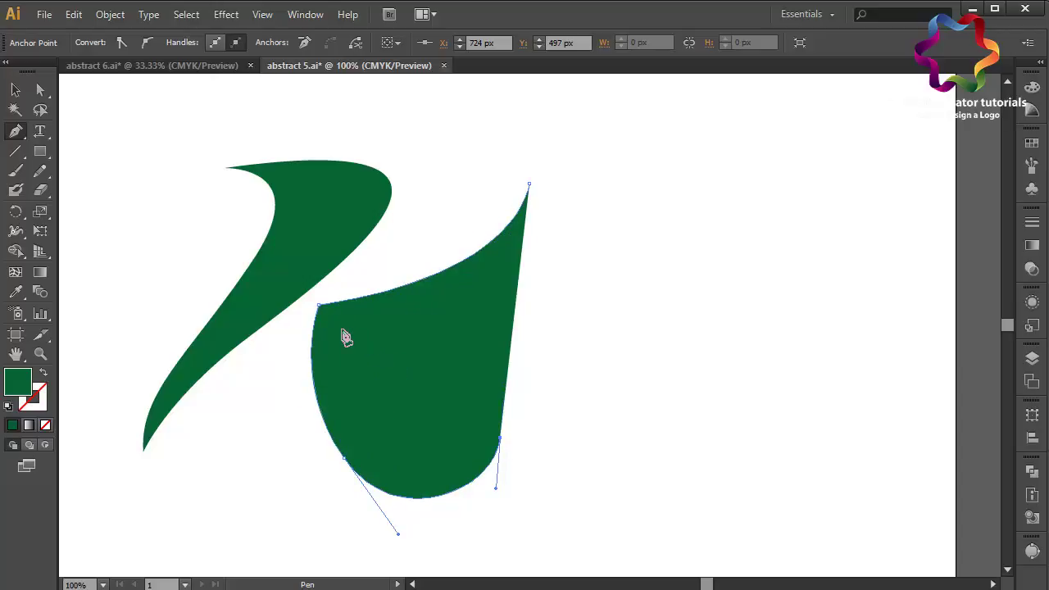
# Step: Redraw the leg's inner curve up to the arm and close the shape at a rounded arm tip
pyautogui.moveTo(399, 422); pyautogui.dragTo(354, 368)
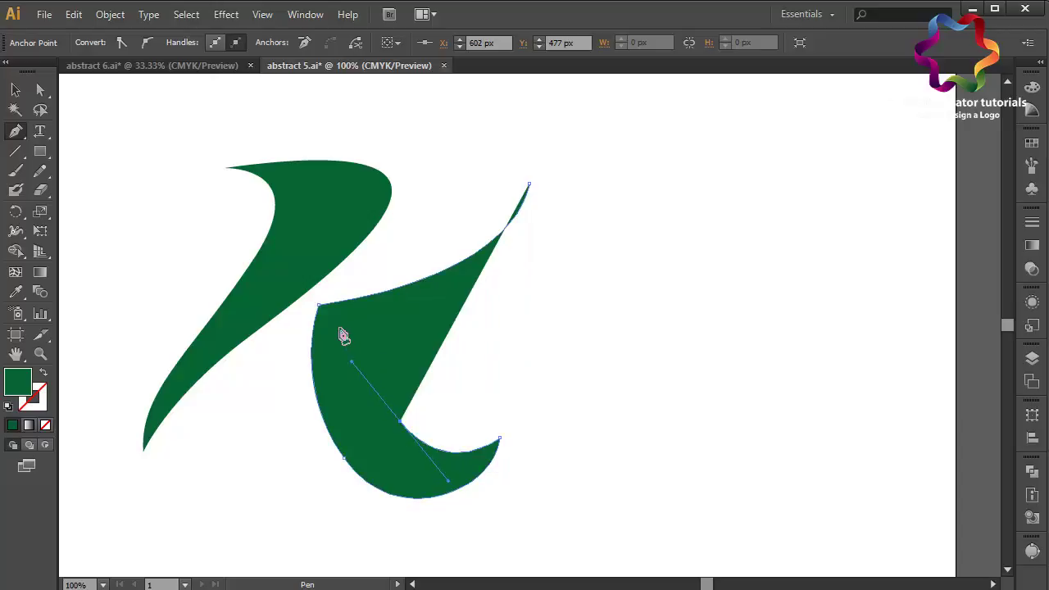
pyautogui.click(340, 335)
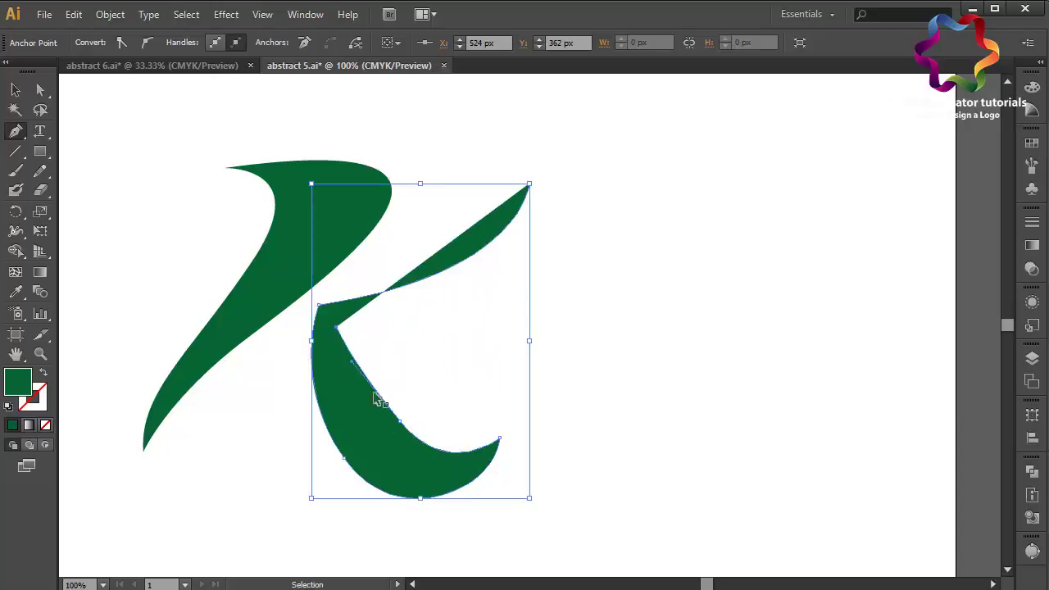
pyautogui.hotkey('ctrl', 'z')
pyautogui.hotkey('ctrl', 'z')
pyautogui.moveTo(384, 437); pyautogui.dragTo(326, 364)
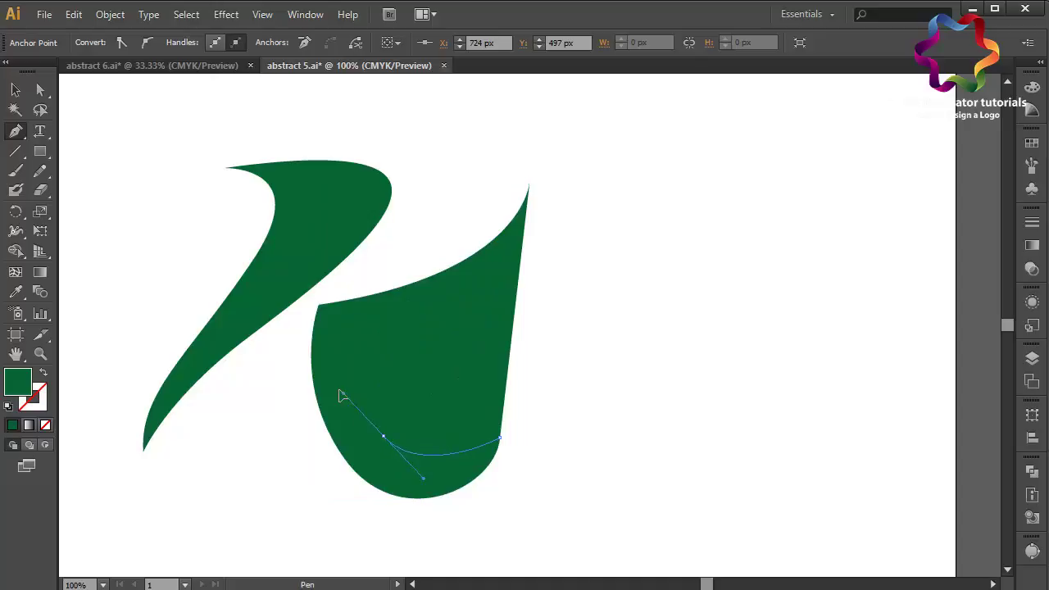
pyautogui.click(331, 327)
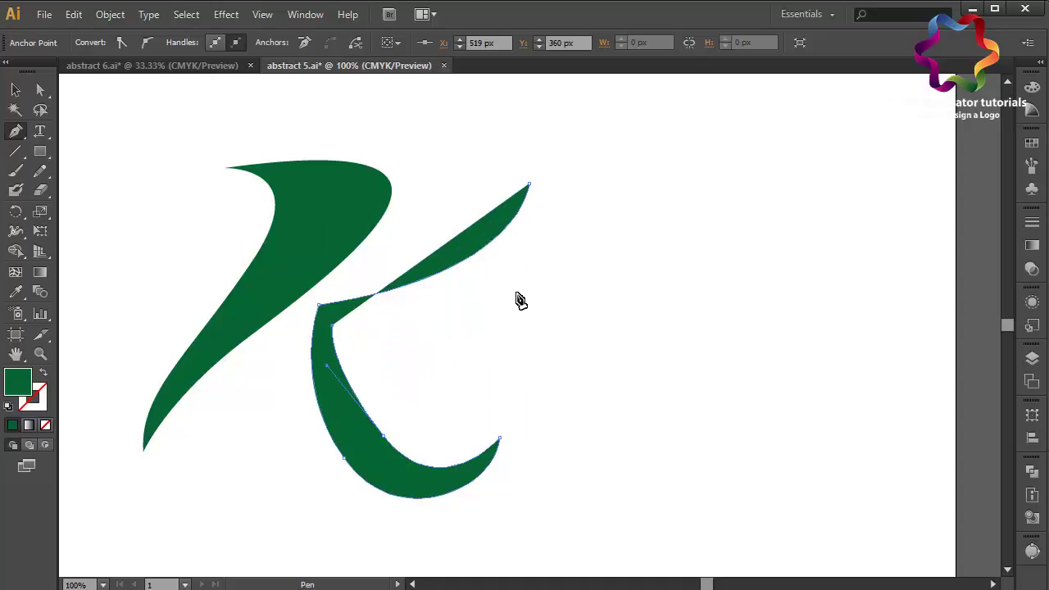
pyautogui.moveTo(517, 294); pyautogui.dragTo(590, 236)
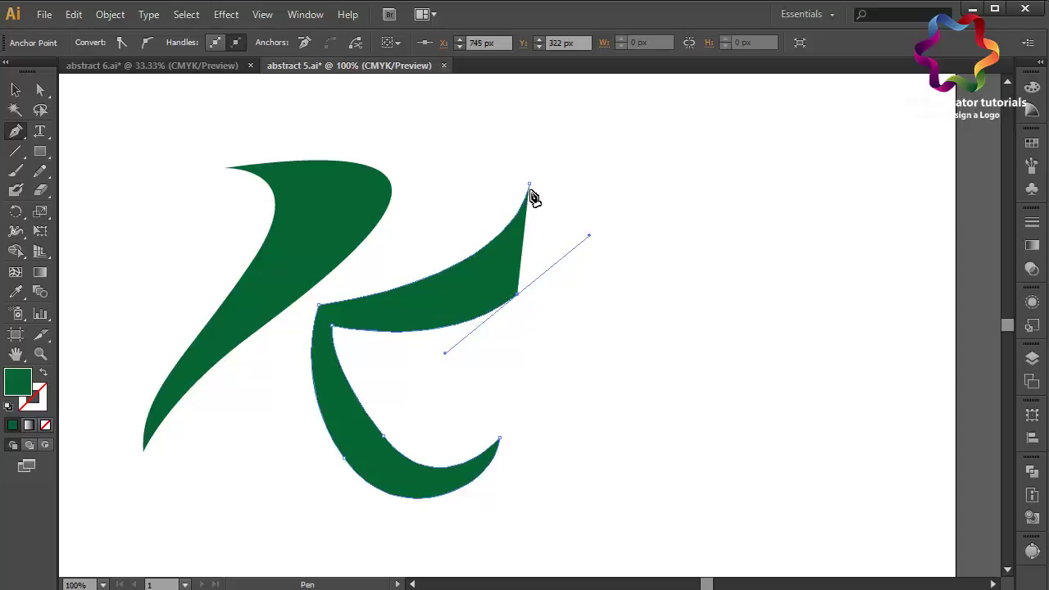
pyautogui.moveTo(528, 186); pyautogui.dragTo(534, 191)
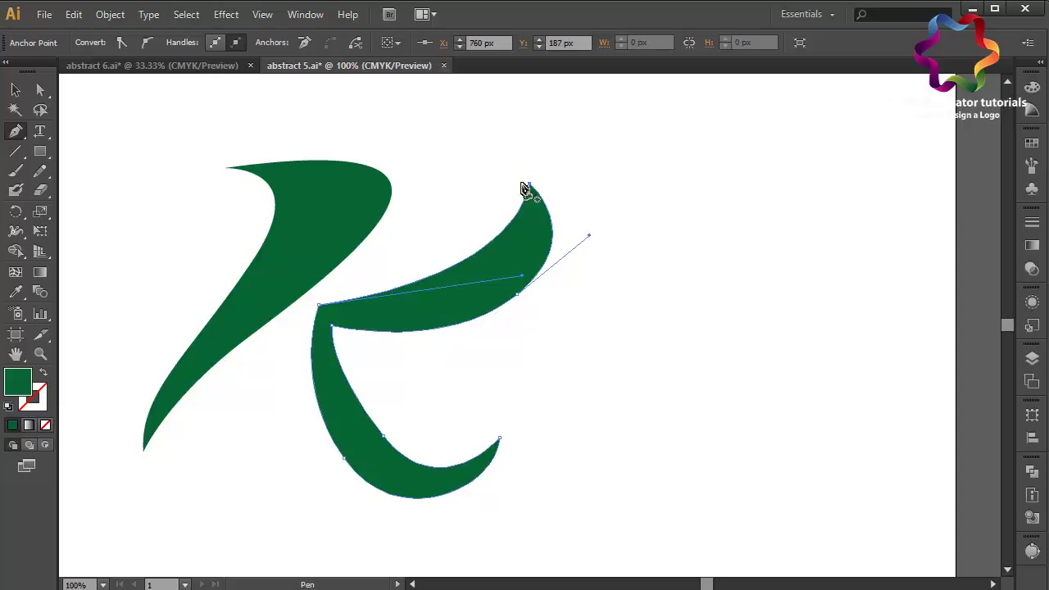
pyautogui.click(16, 89)
# Step: Smooth the bottom and inner curves of the K's hooked leg by adjusting its anchors
pyautogui.click(96, 160)
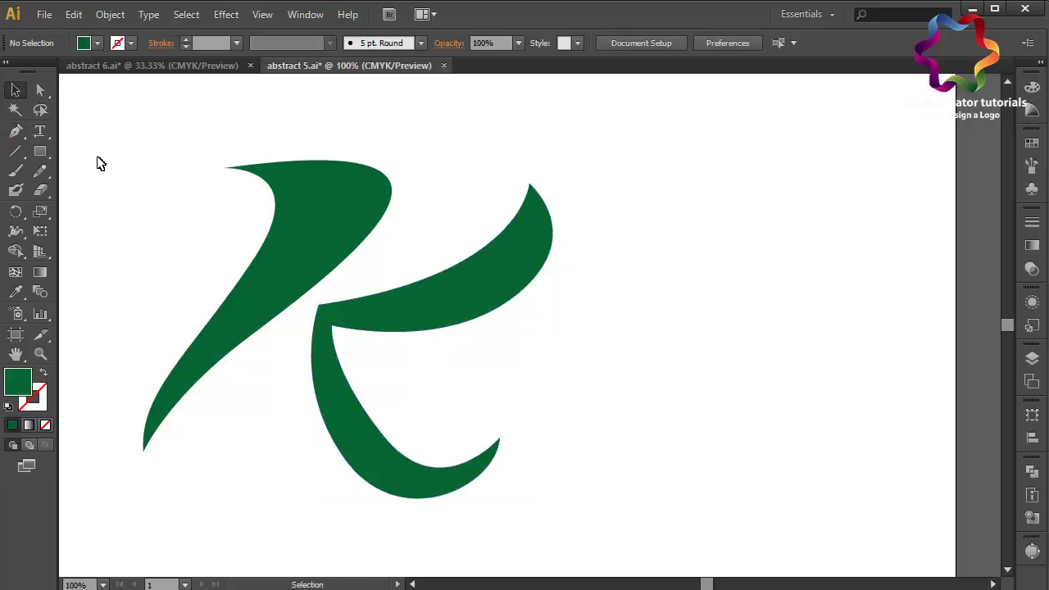
pyautogui.click(40, 89)
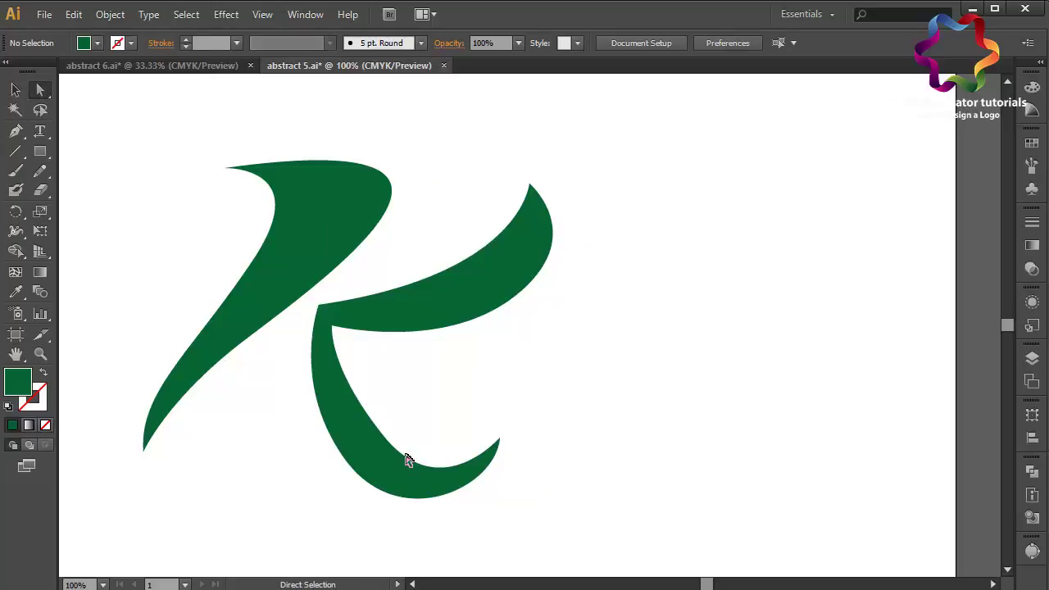
pyautogui.click(400, 456)
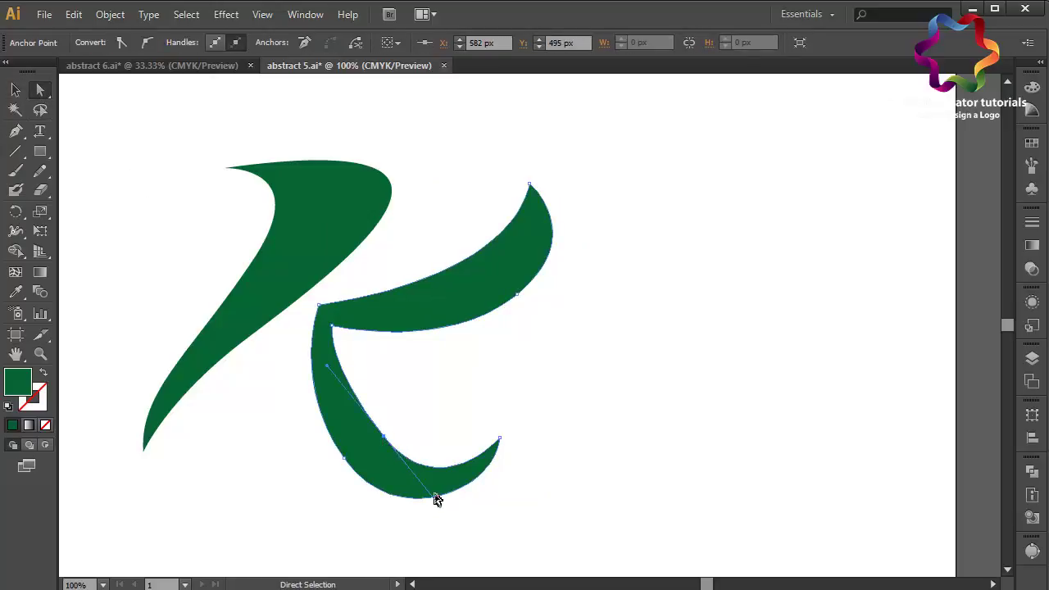
pyautogui.moveTo(441, 506); pyautogui.dragTo(430, 491)
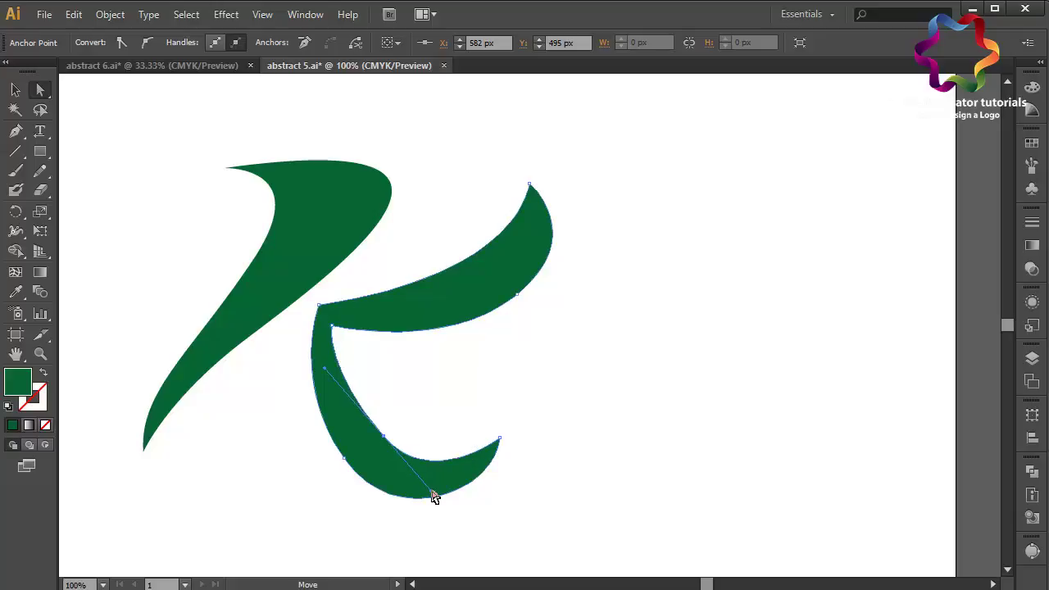
pyautogui.moveTo(326, 374); pyautogui.dragTo(333, 388)
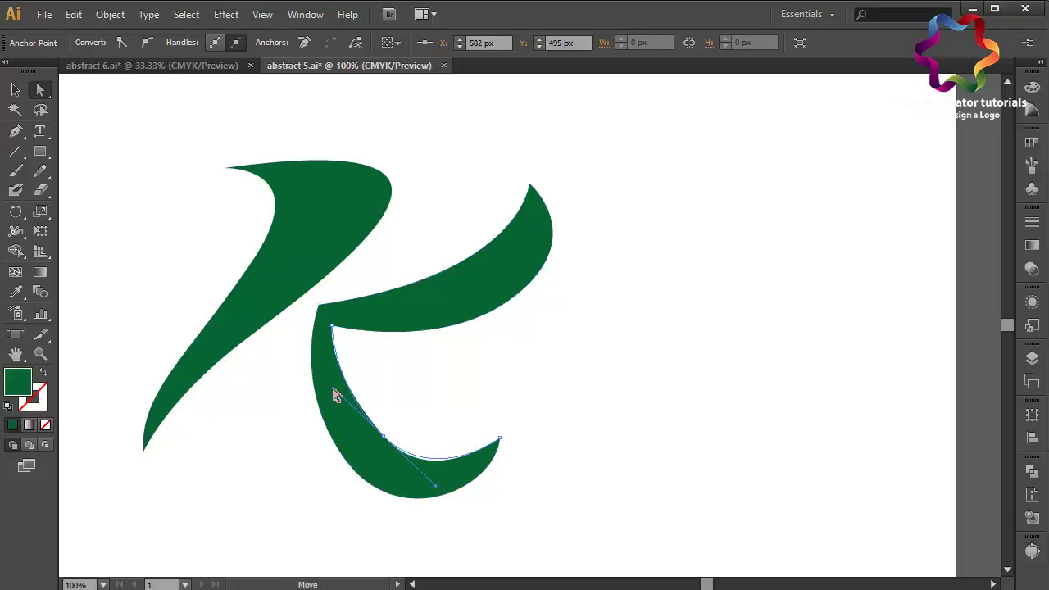
pyautogui.click(402, 423)
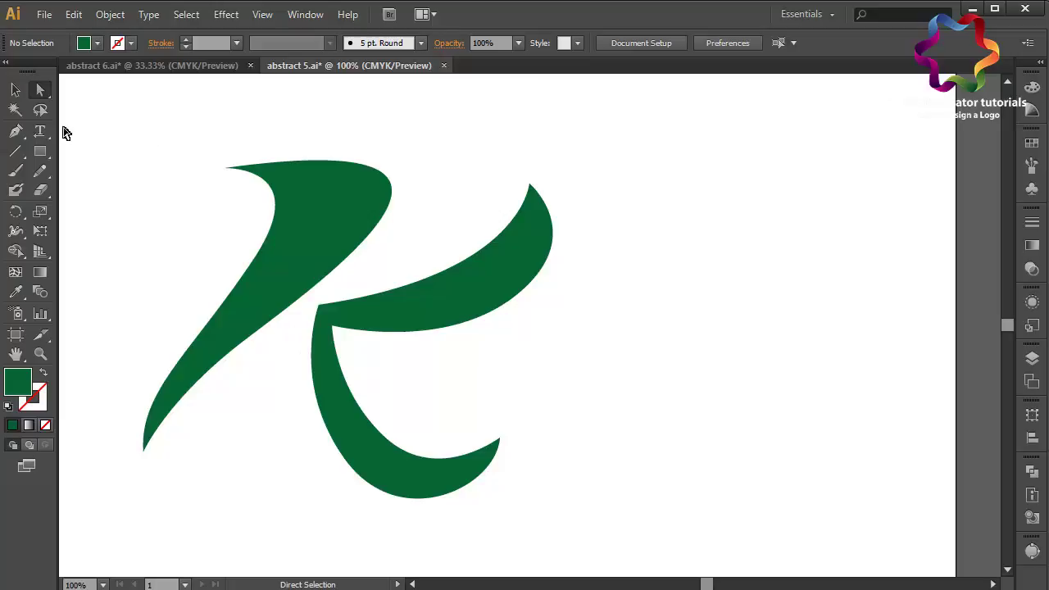
# Step: Select the K's left green stem, then clear the selection
pyautogui.click(16, 90)
pyautogui.click(332, 227)
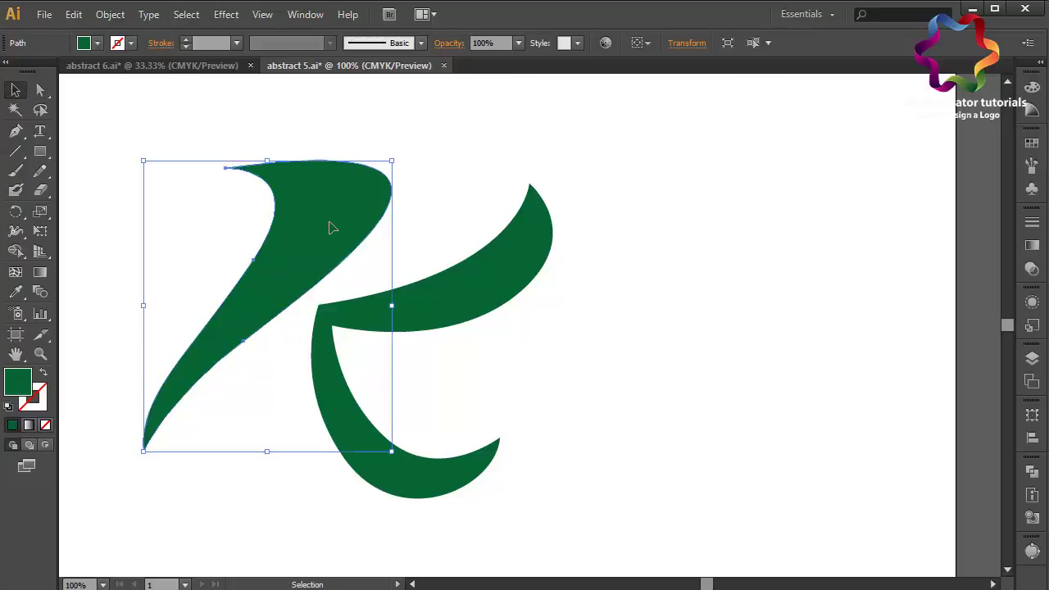
pyautogui.click(861, 256)
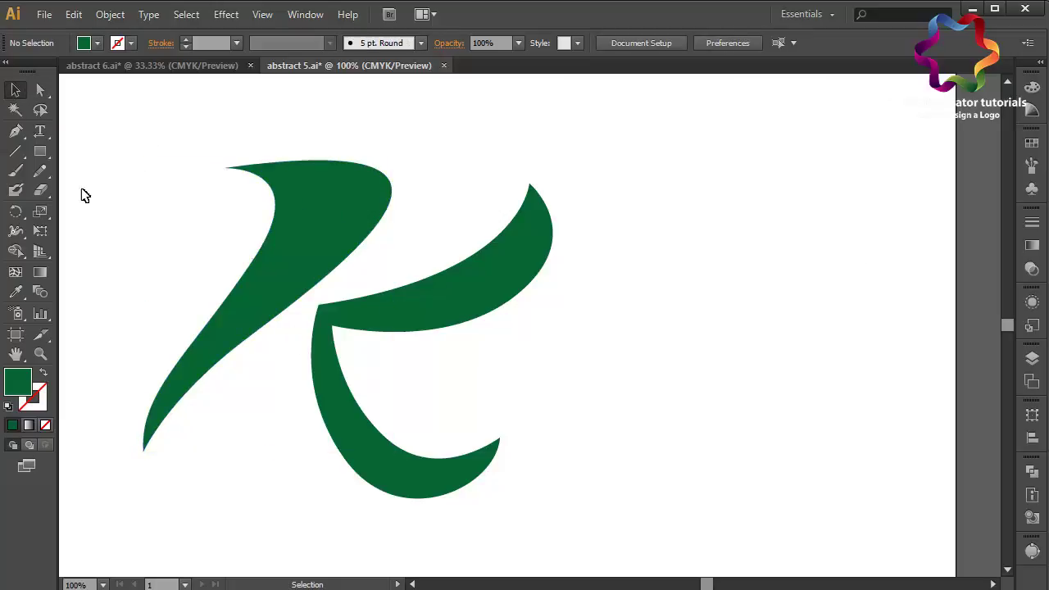
pyautogui.click(15, 131)
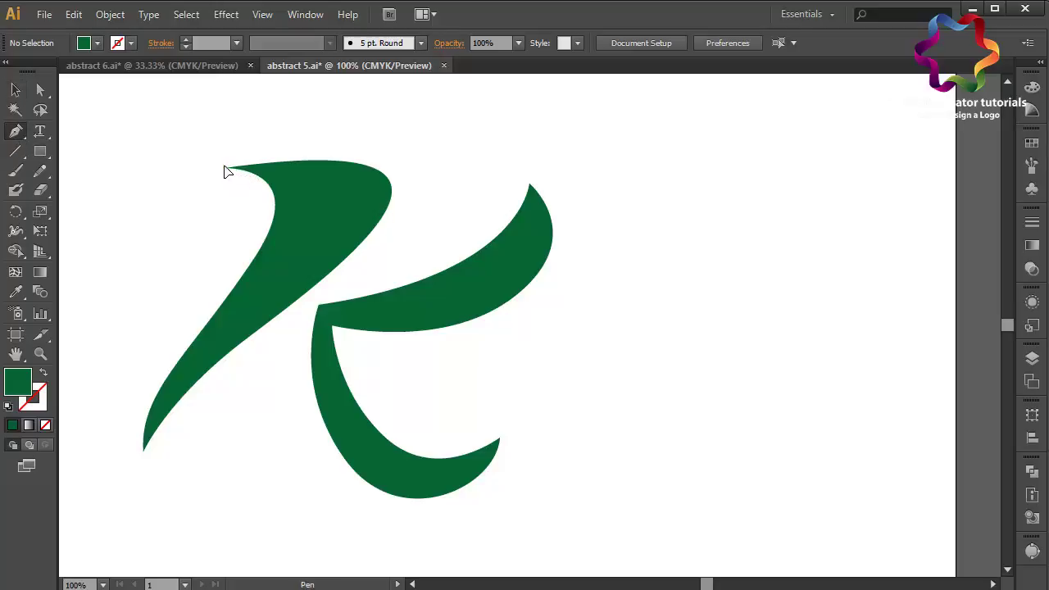
# Step: Draw a closed curved sliver along the stem's left edge, from its top tip to its bottom tip
pyautogui.click(225, 168)
pyautogui.moveTo(331, 197); pyautogui.dragTo(348, 250)
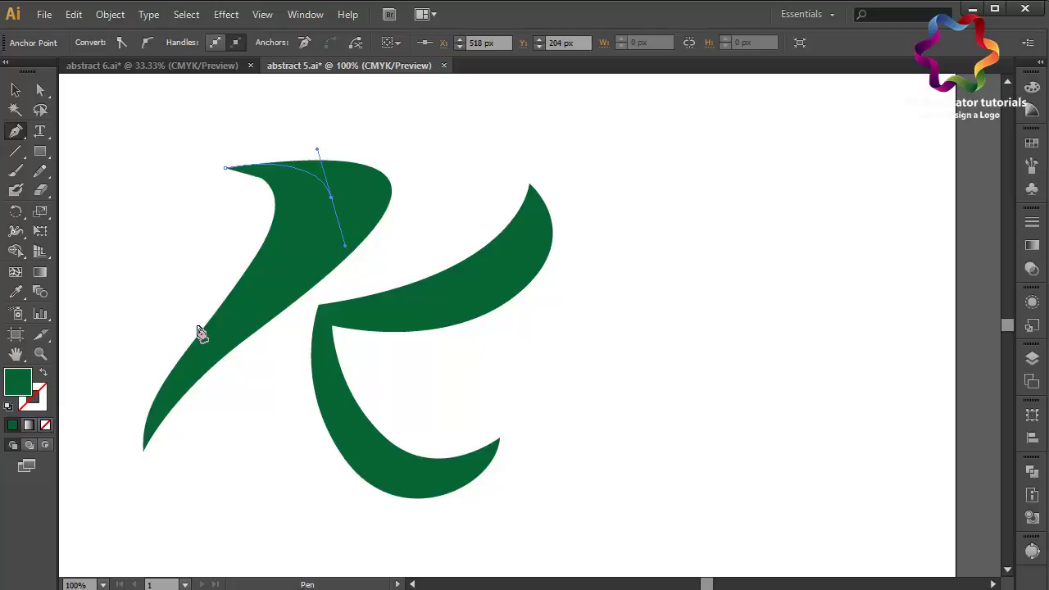
pyautogui.moveTo(238, 312); pyautogui.dragTo(234, 316)
pyautogui.hotkey('ctrl', 'z')
pyautogui.moveTo(143, 450); pyautogui.dragTo(127, 549)
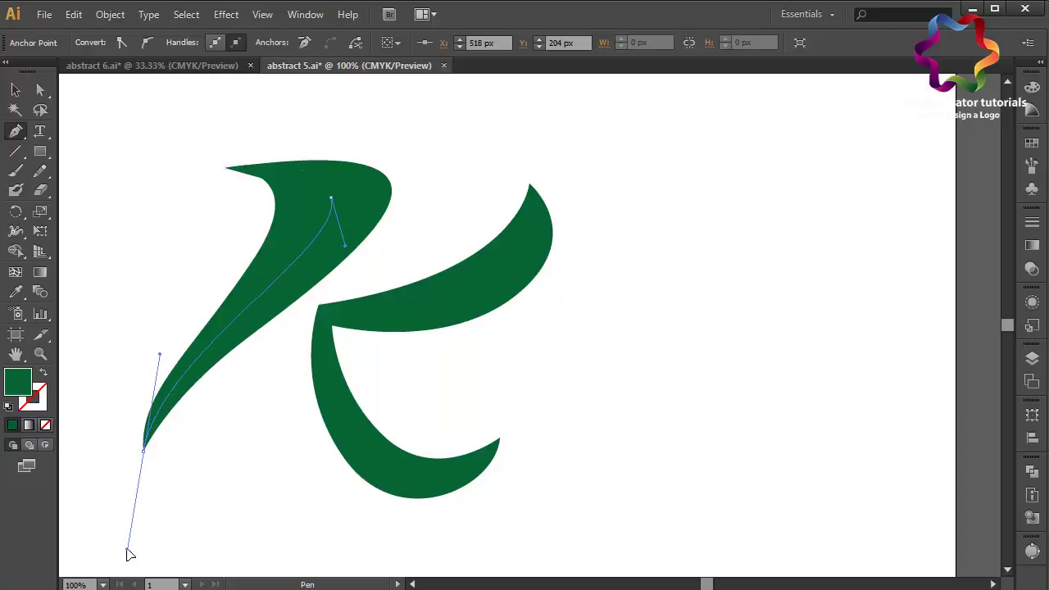
pyautogui.click(143, 452)
pyautogui.keyDown('ctrl'); pyautogui.click(142, 456); pyautogui.keyUp('ctrl')
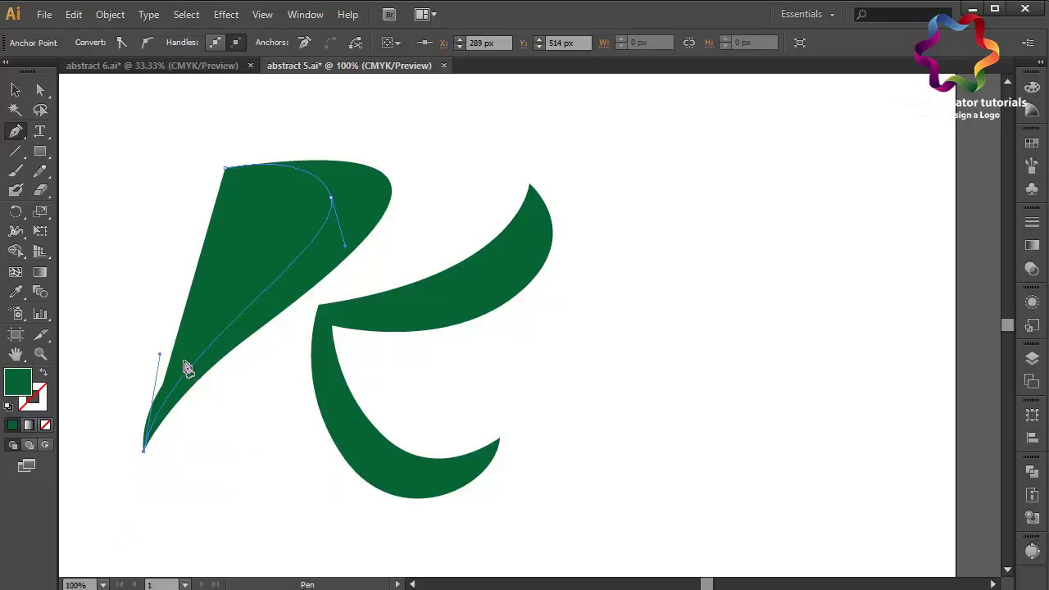
pyautogui.moveTo(200, 336); pyautogui.dragTo(271, 279)
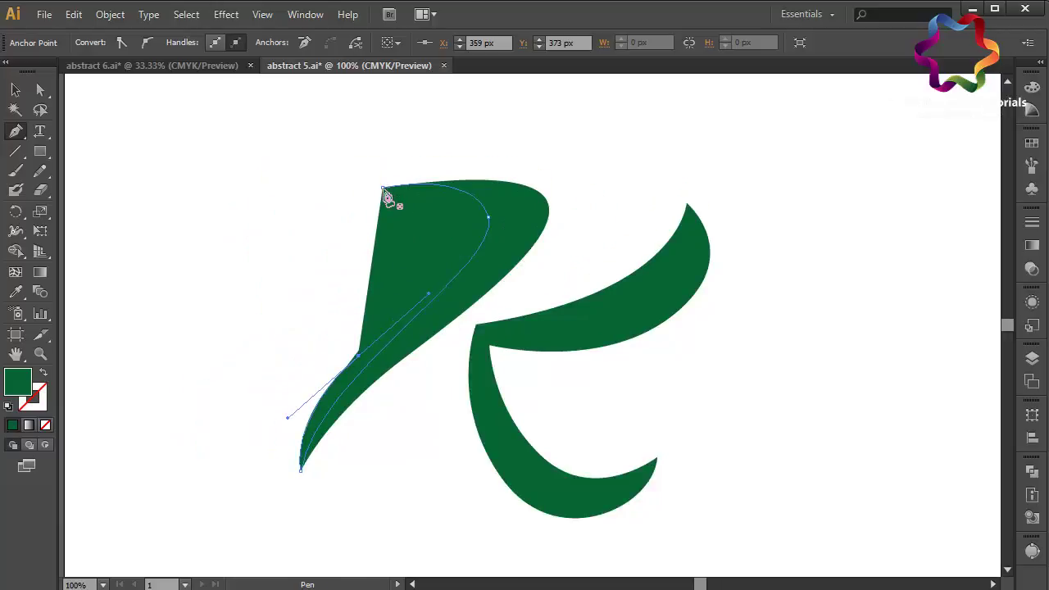
pyautogui.moveTo(382, 191); pyautogui.dragTo(263, 195)
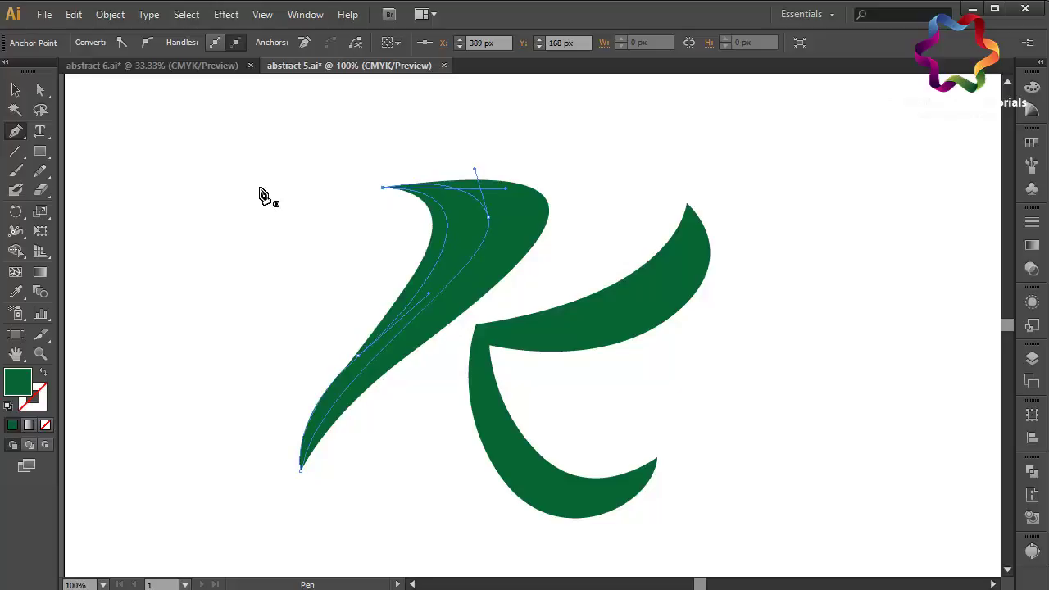
# Step: Adjust the sliver's anchors and handles for a smoother left edge and more tapered top tip
pyautogui.click(40, 91)
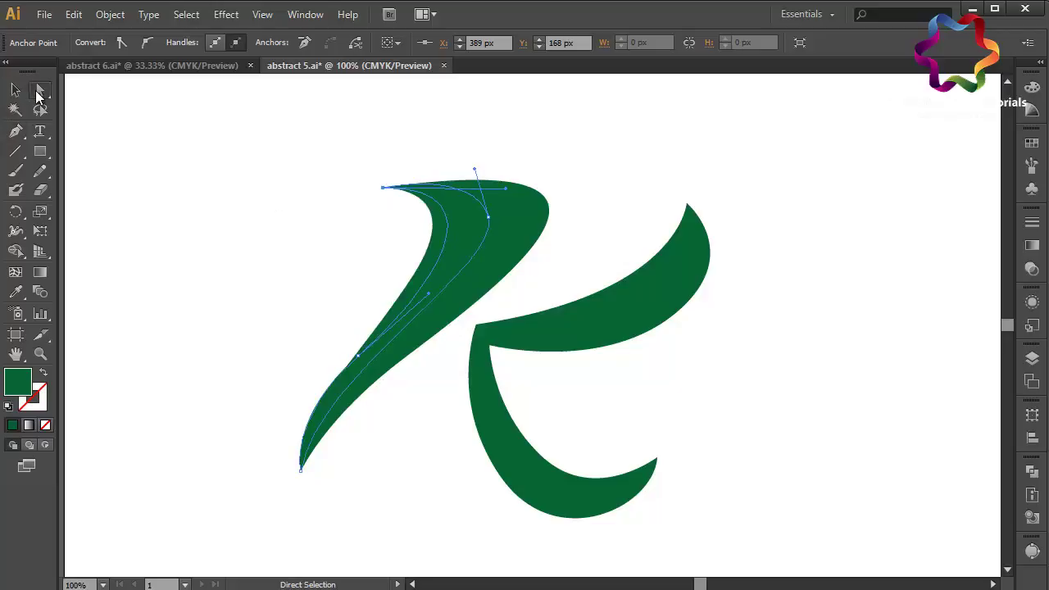
pyautogui.click(358, 357)
pyautogui.moveTo(355, 359); pyautogui.dragTo(350, 359)
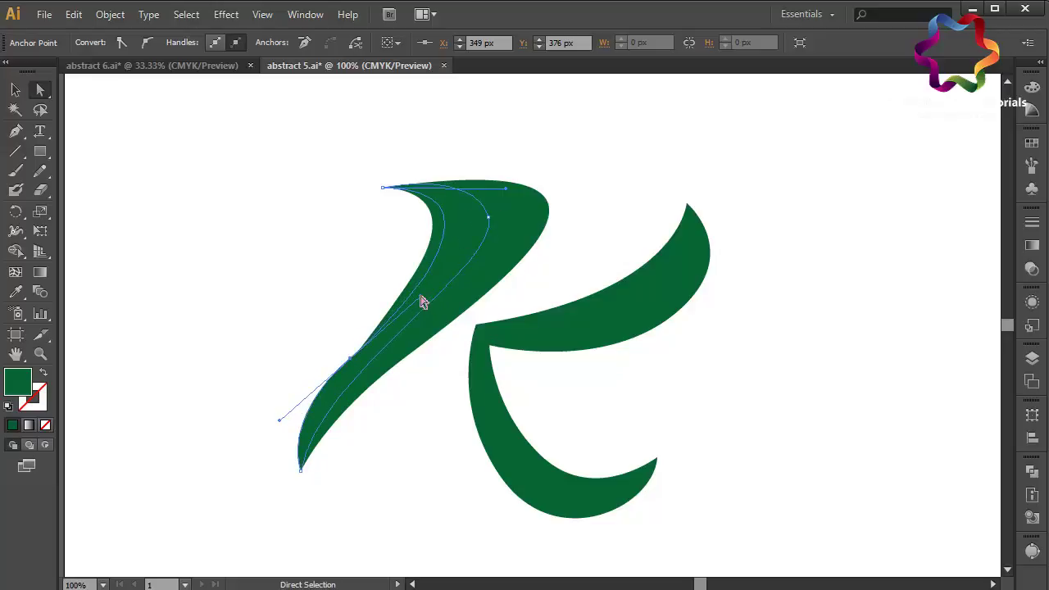
pyautogui.moveTo(422, 302); pyautogui.dragTo(412, 288)
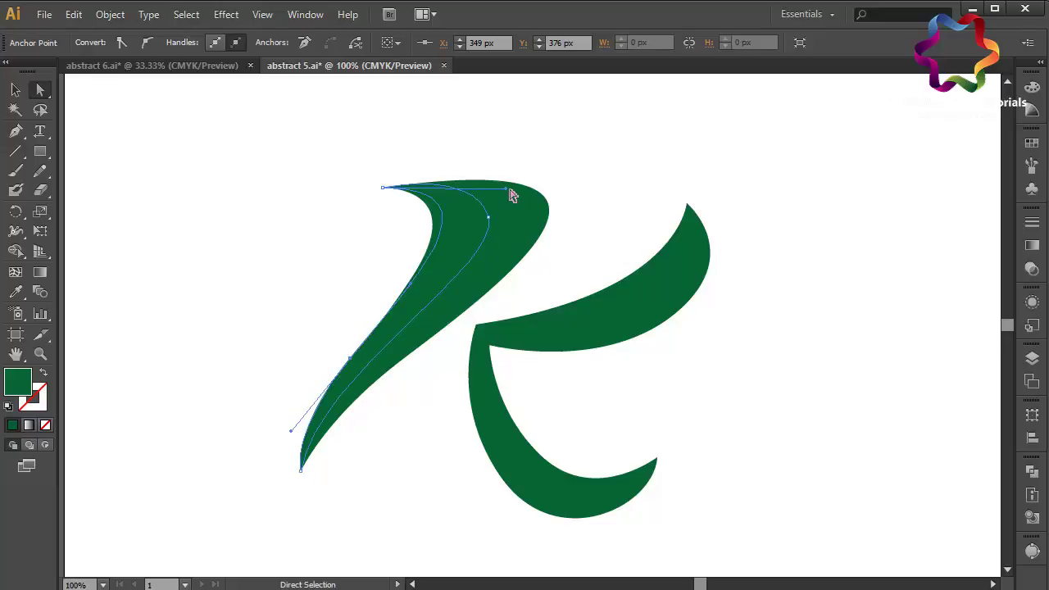
pyautogui.moveTo(506, 191); pyautogui.dragTo(479, 195)
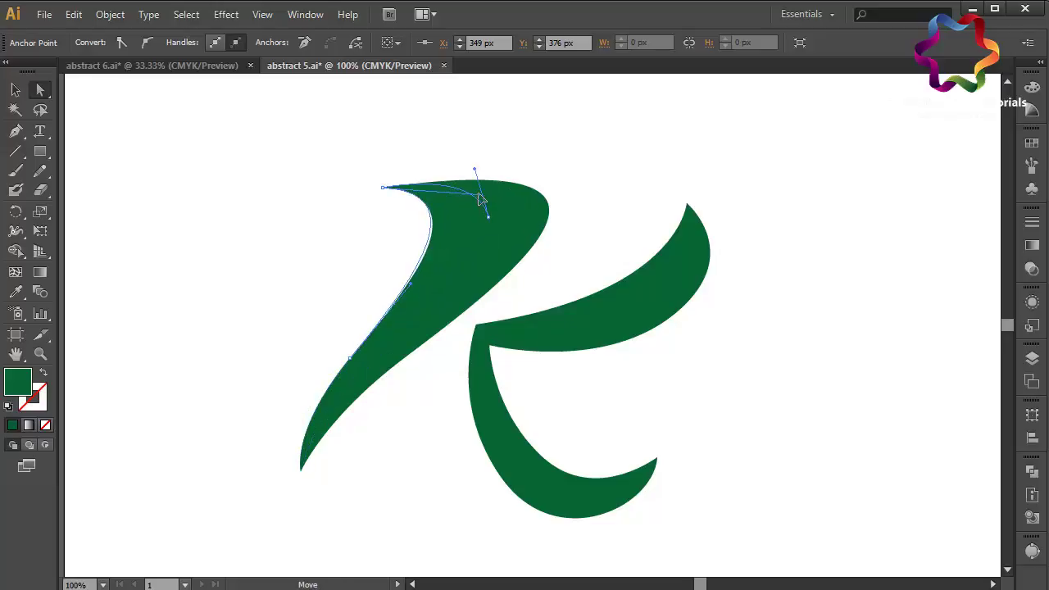
pyautogui.click(351, 363)
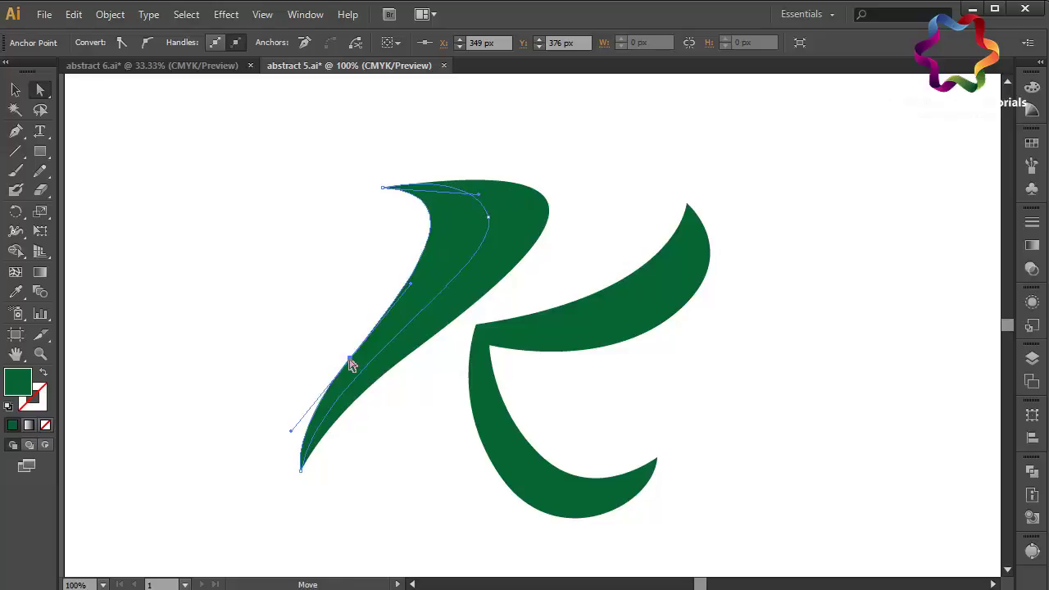
pyautogui.moveTo(351, 363); pyautogui.dragTo(340, 359)
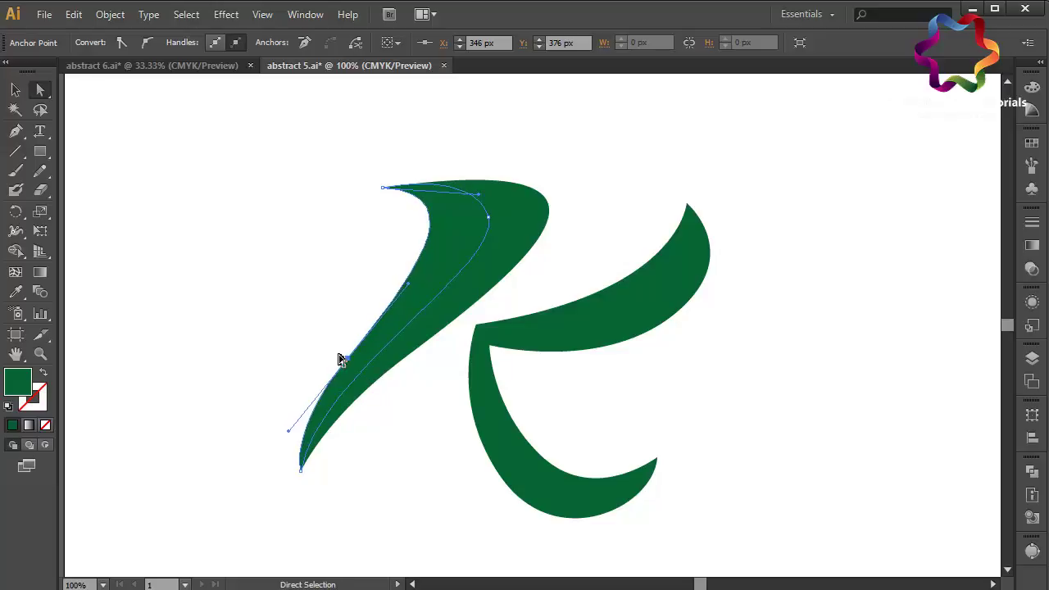
pyautogui.click(453, 268)
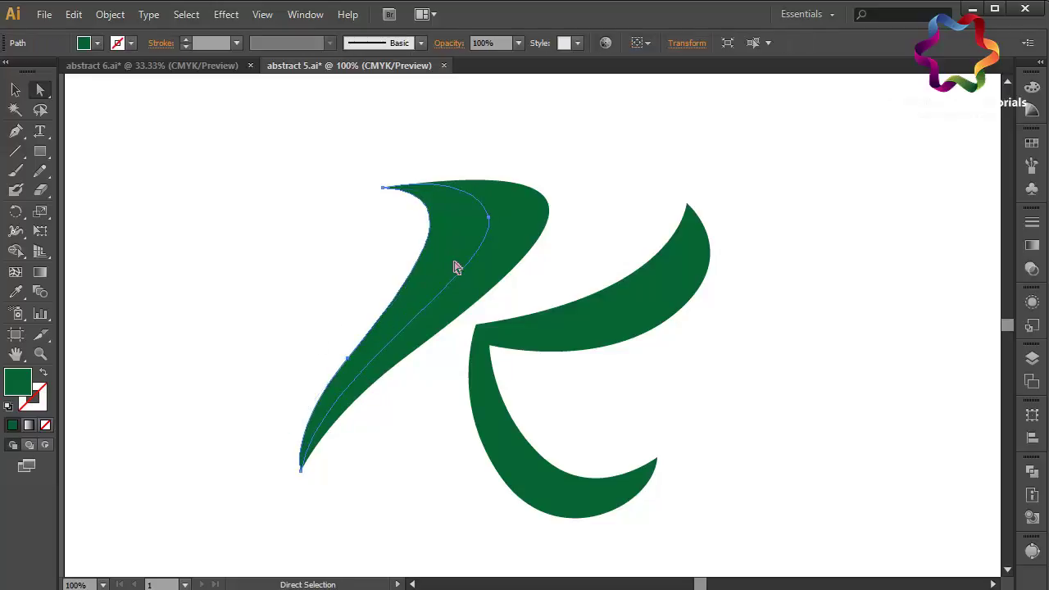
# Step: Fill the new sliver and the green stem with the yellow-to-red gradient swatch, then deselect
pyautogui.click(1032, 145)
pyautogui.click(976, 172)
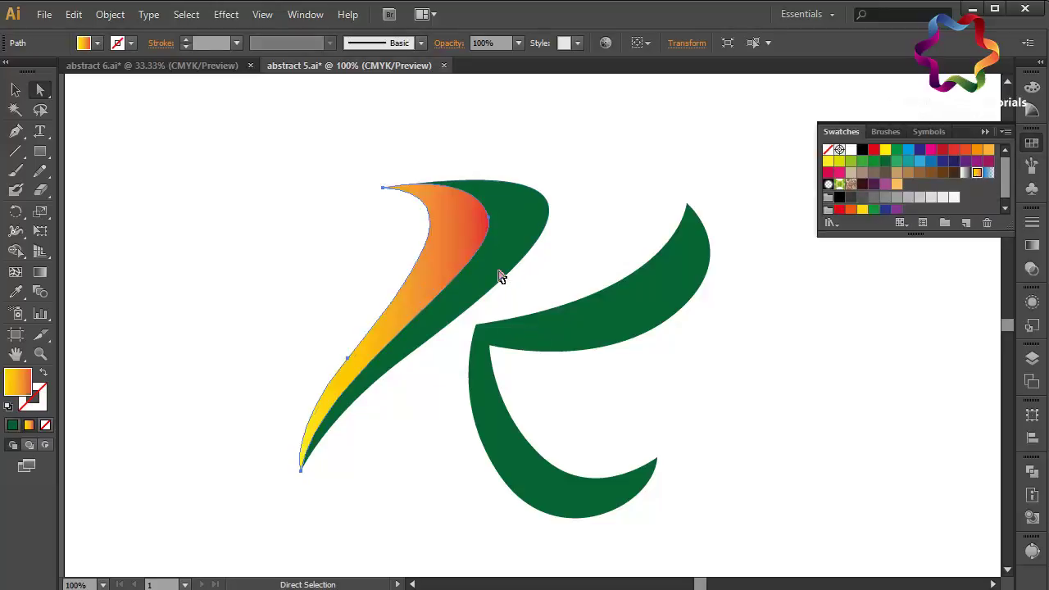
pyautogui.click(498, 274)
pyautogui.click(978, 173)
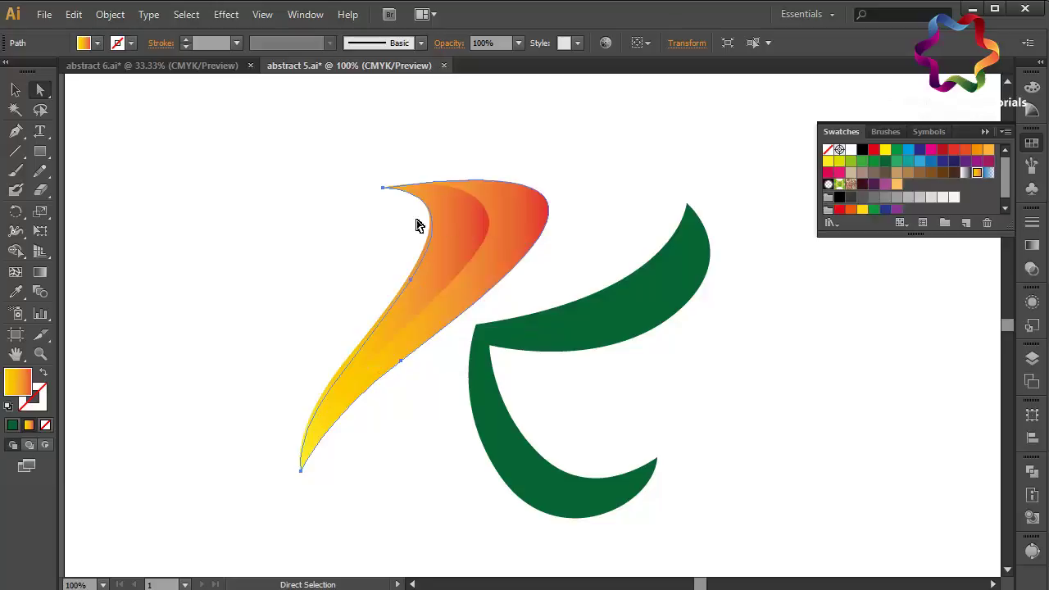
pyautogui.click(15, 89)
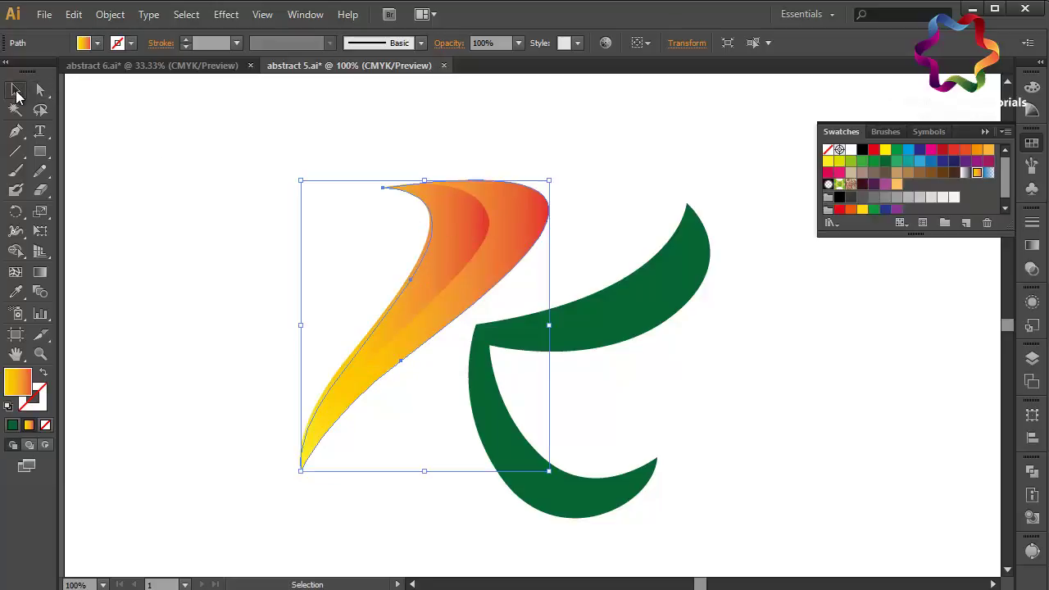
pyautogui.click(136, 164)
pyautogui.click(15, 131)
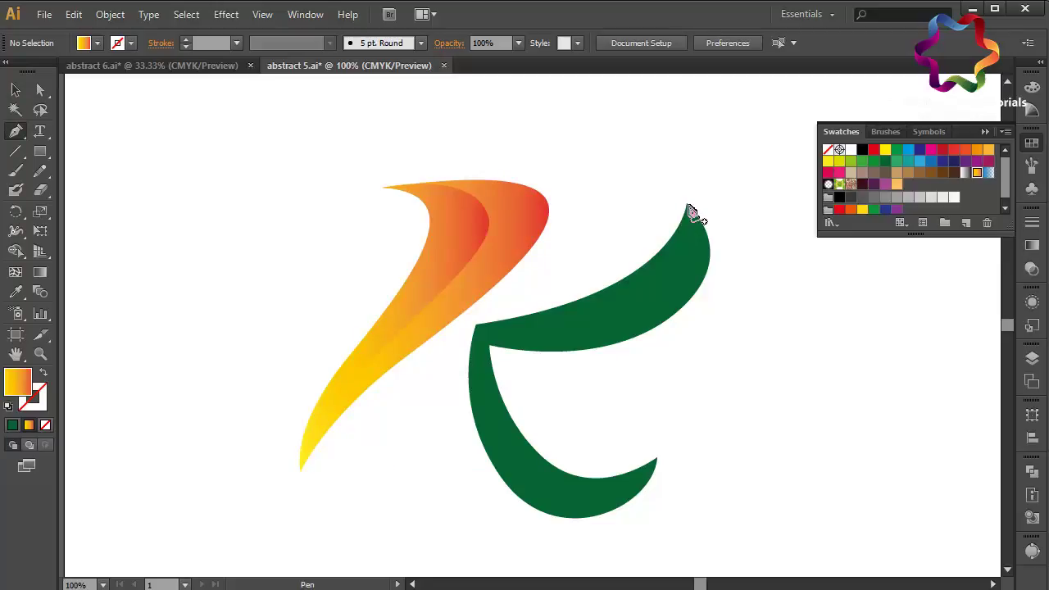
# Step: Draw a closed curved sliver along the right arm's top edge, from its tip to the inner corner
pyautogui.click(687, 205)
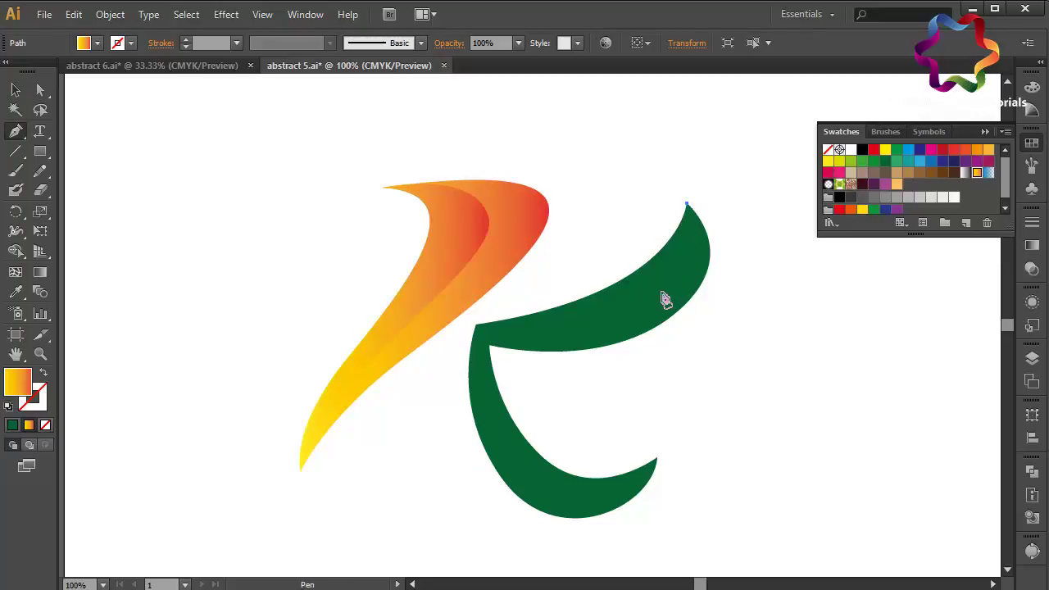
pyautogui.moveTo(656, 291); pyautogui.dragTo(604, 338)
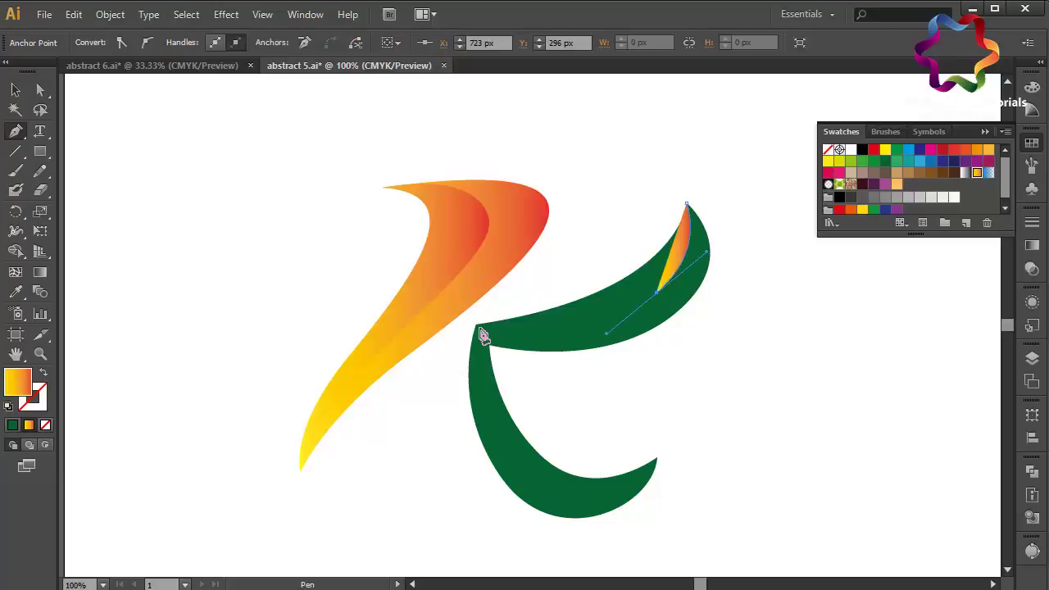
pyautogui.moveTo(476, 325); pyautogui.dragTo(437, 310)
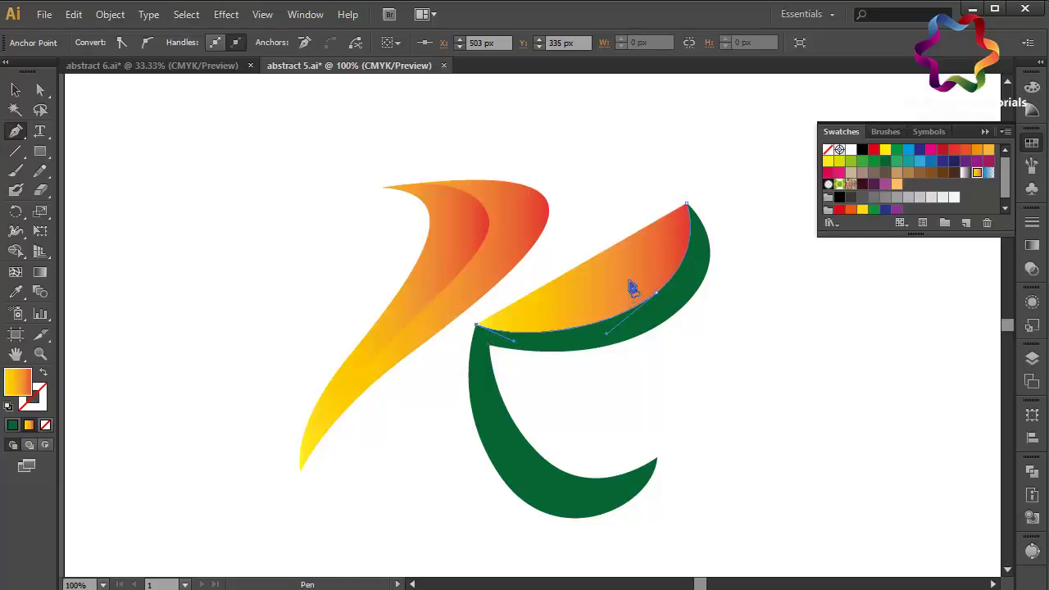
pyautogui.moveTo(602, 286); pyautogui.dragTo(645, 251)
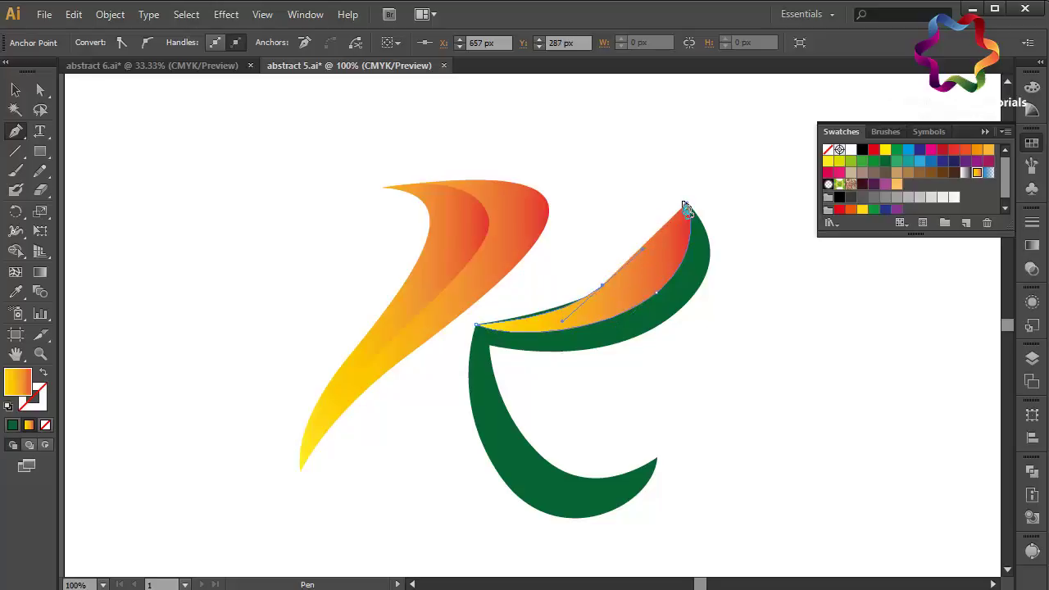
pyautogui.moveTo(687, 207); pyautogui.dragTo(691, 187)
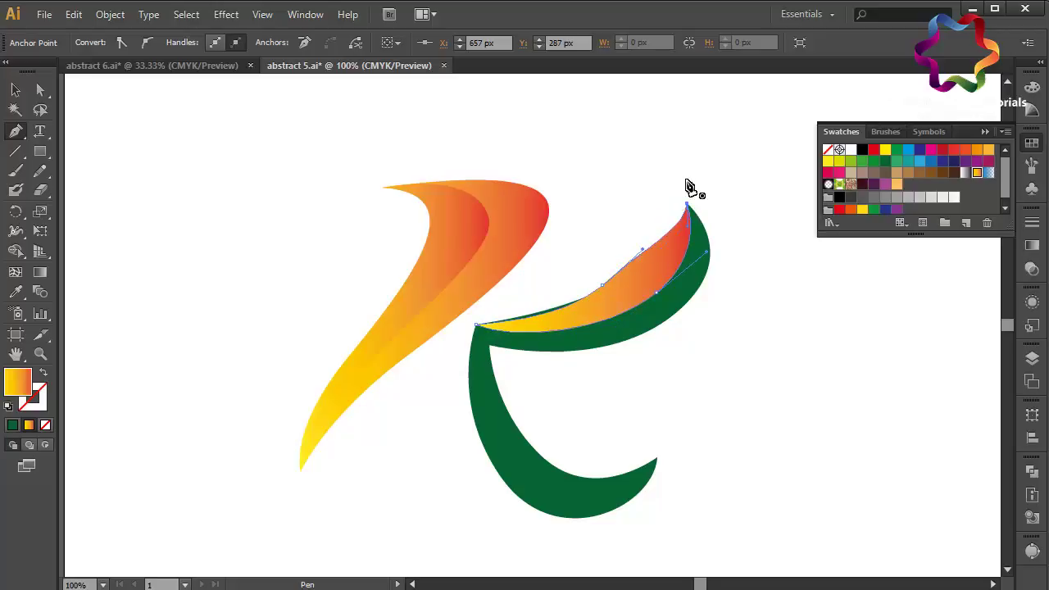
# Step: Adjust the arm sliver's anchors and handles to smooth its upper edge and tip
pyautogui.click(41, 90)
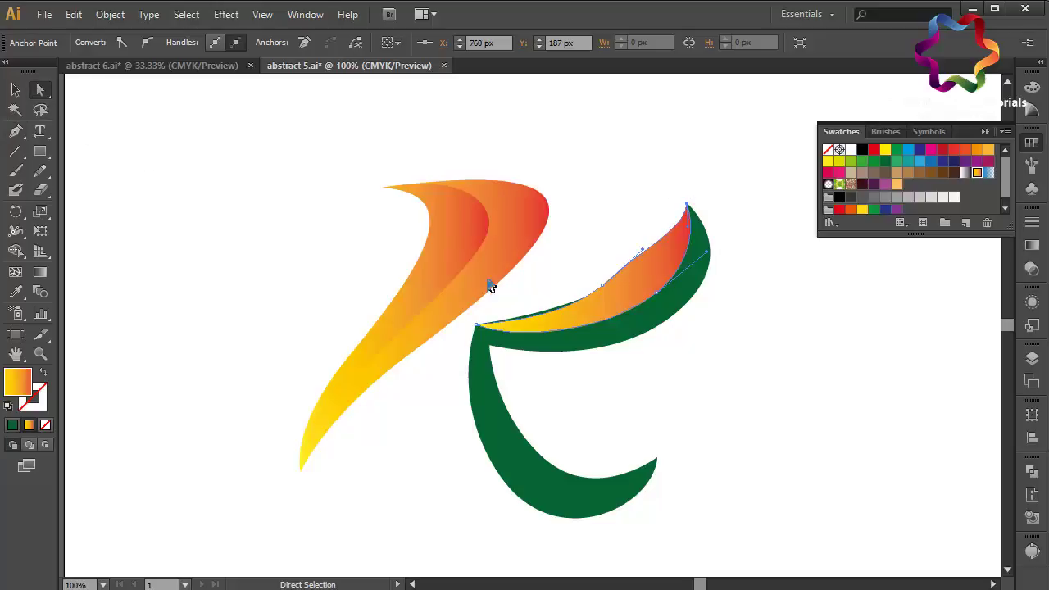
pyautogui.click(605, 288)
pyautogui.moveTo(609, 288); pyautogui.dragTo(633, 278)
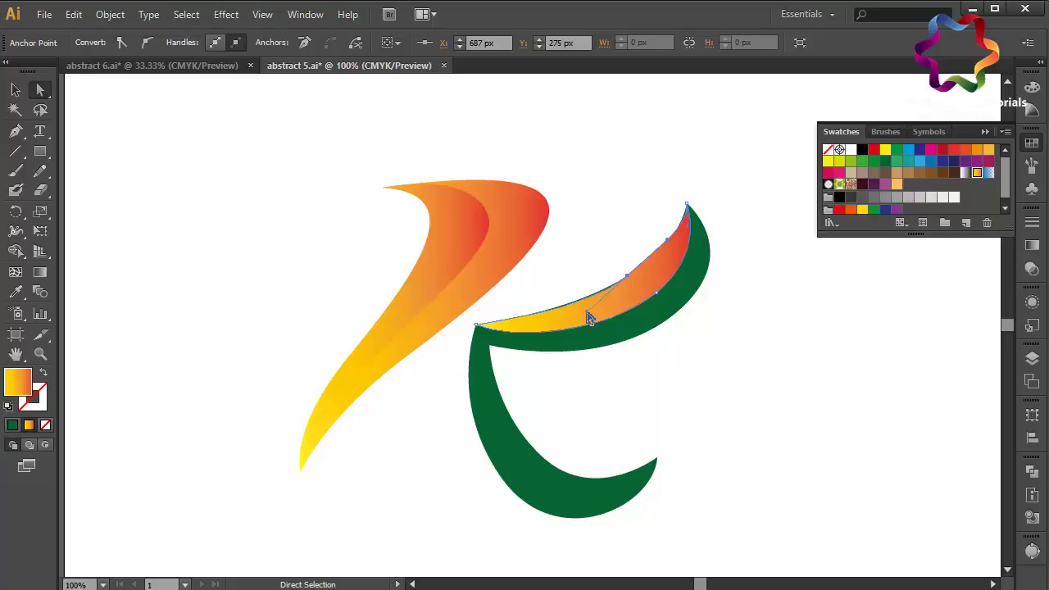
pyautogui.moveTo(588, 318); pyautogui.dragTo(566, 320)
pyautogui.click(643, 280)
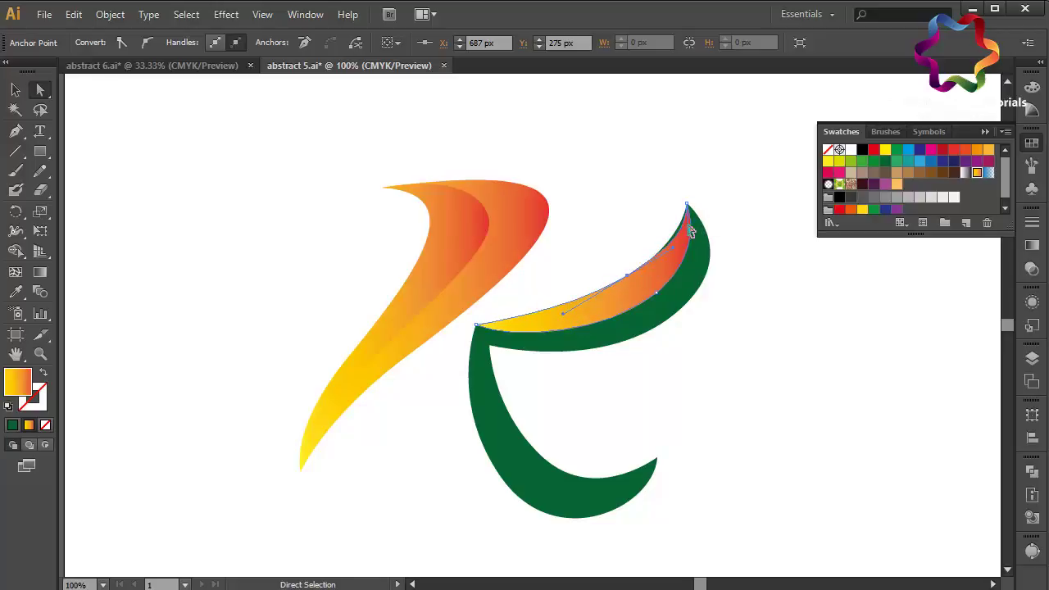
pyautogui.moveTo(691, 232)
pyautogui.mouseDown()
pyautogui.moveTo(682, 212)
pyautogui.moveTo(690, 222)
pyautogui.mouseUp()
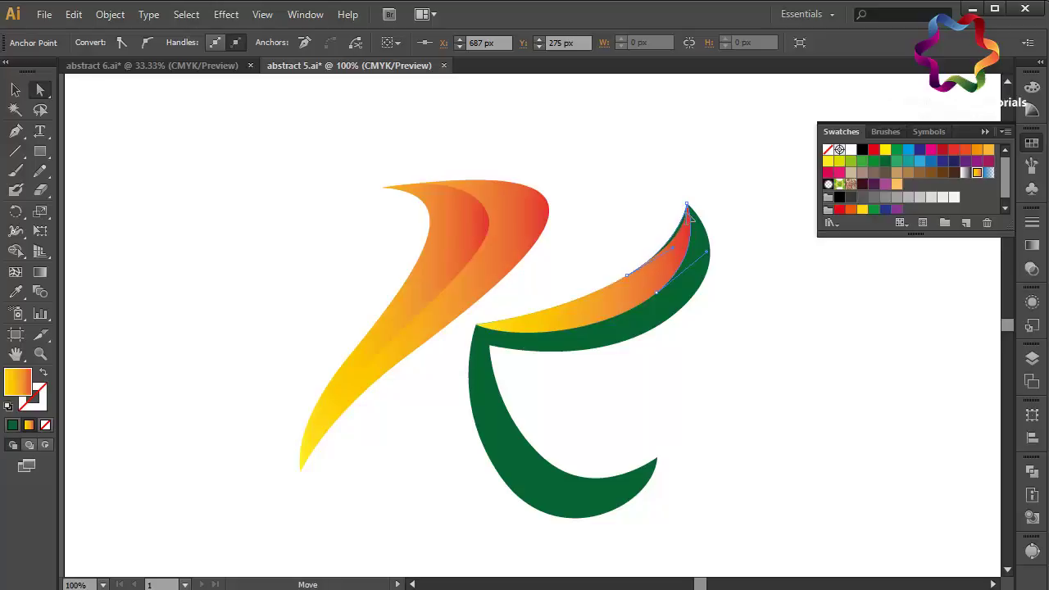
pyautogui.click(663, 189)
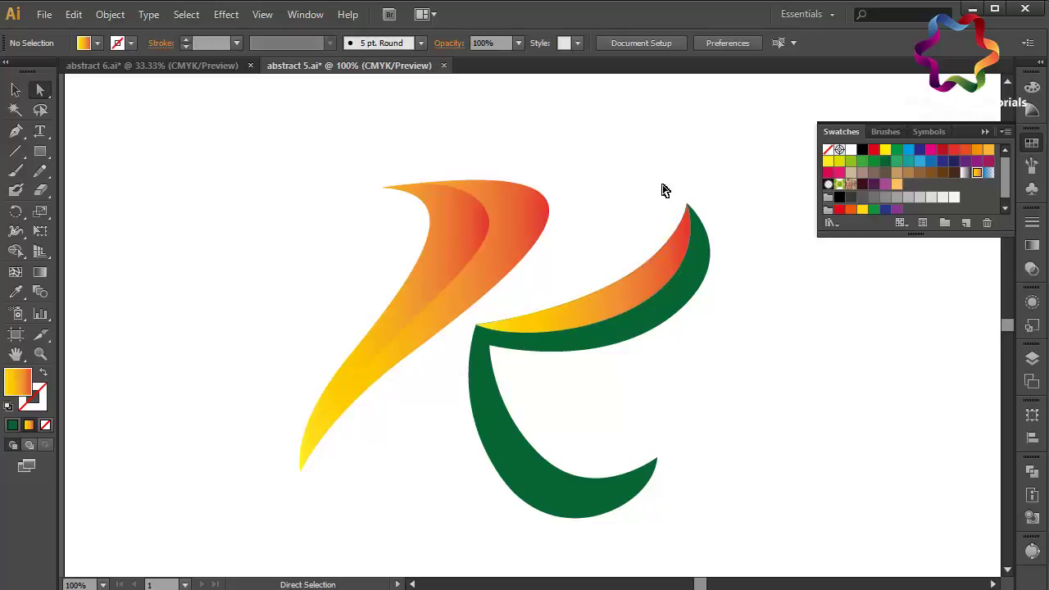
# Step: Nudge one anchor of the upper-right gradient sliver up slightly
pyautogui.click(477, 327)
pyautogui.press('Up')
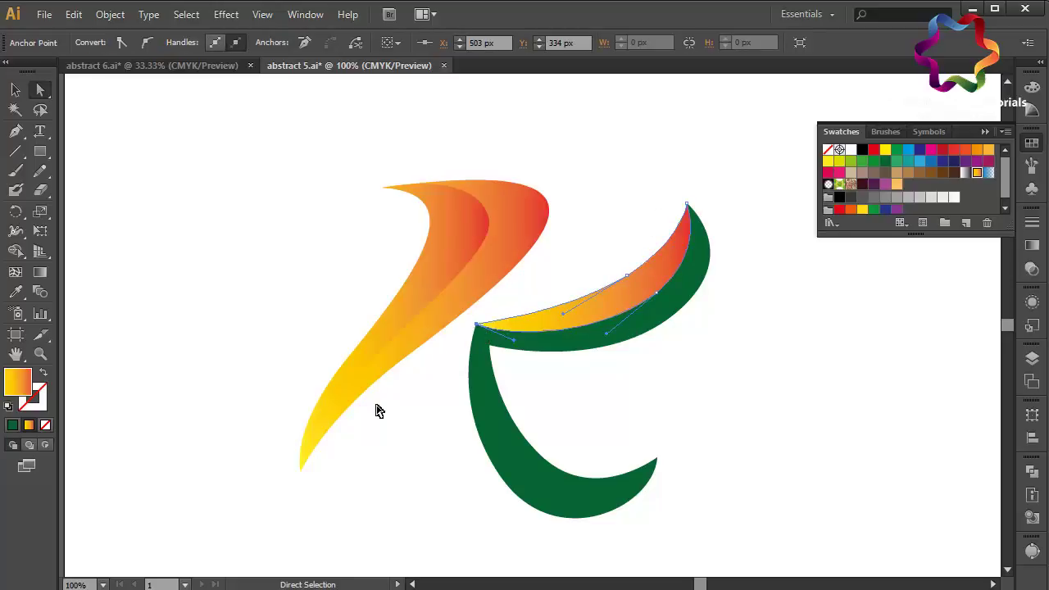
pyautogui.click(389, 498)
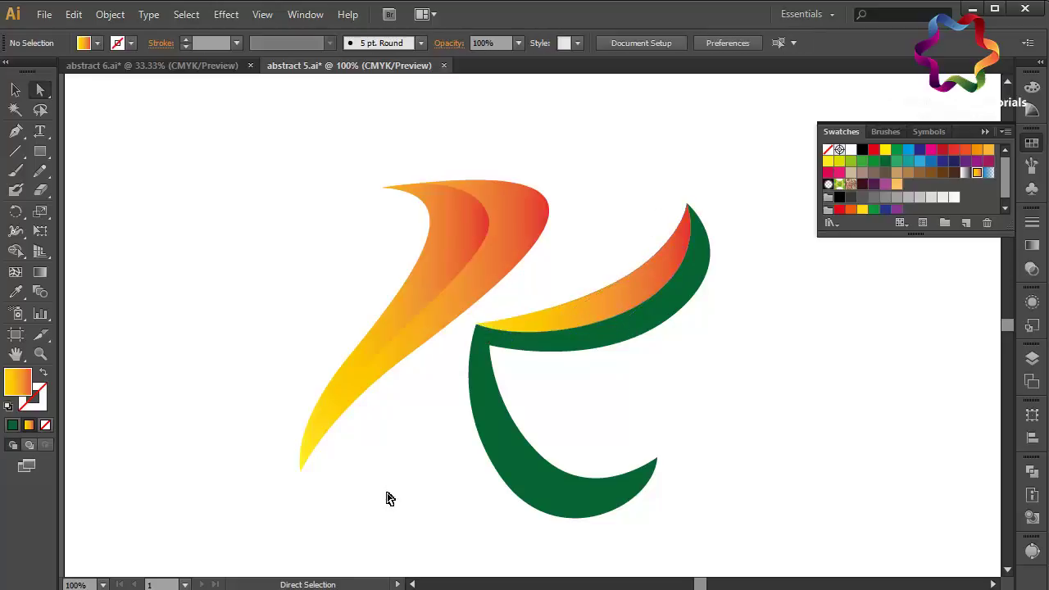
# Step: Fill the green arm-and-leg shape with the yellow-to-red gradient, angled diagonally across it
pyautogui.click(489, 430)
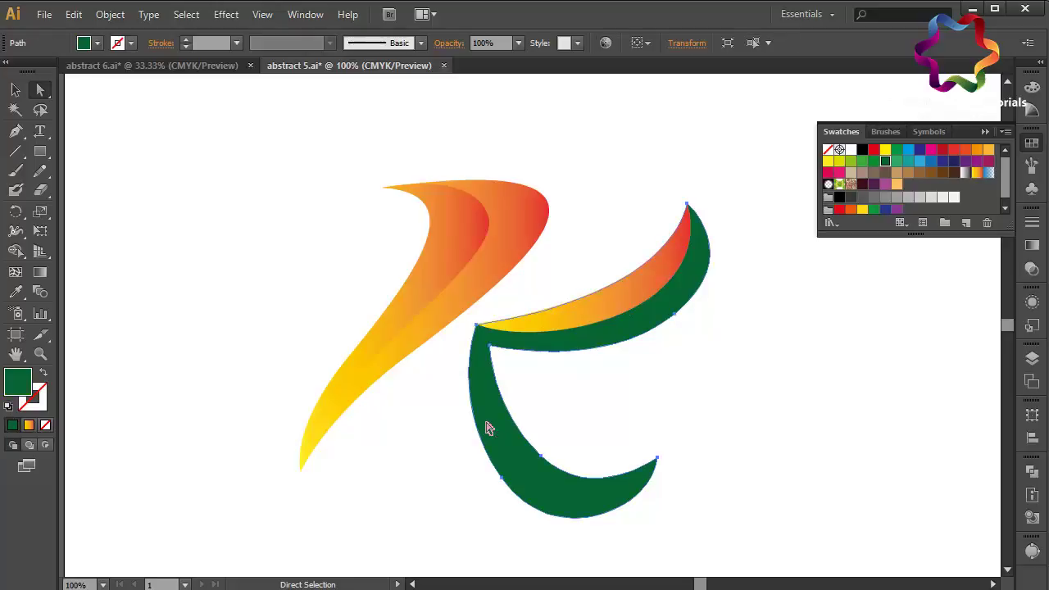
pyautogui.click(977, 173)
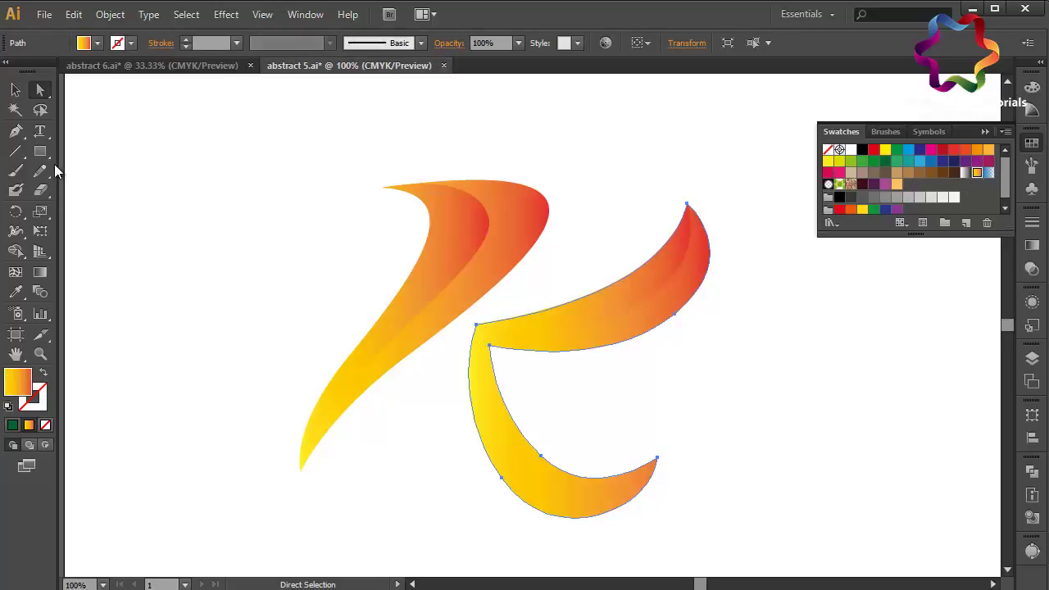
pyautogui.click(40, 272)
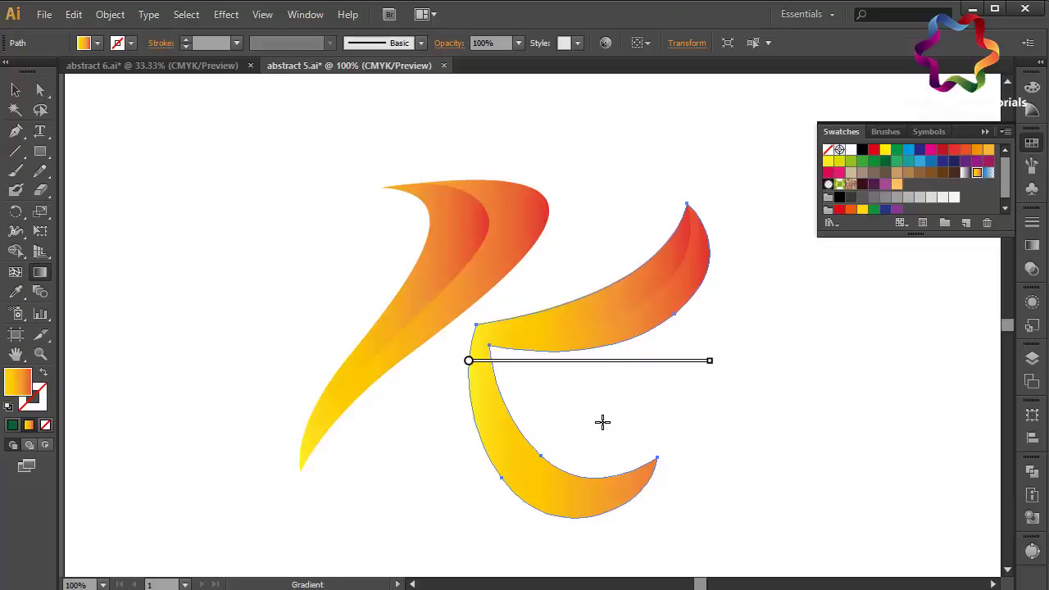
pyautogui.moveTo(639, 380); pyautogui.dragTo(521, 279)
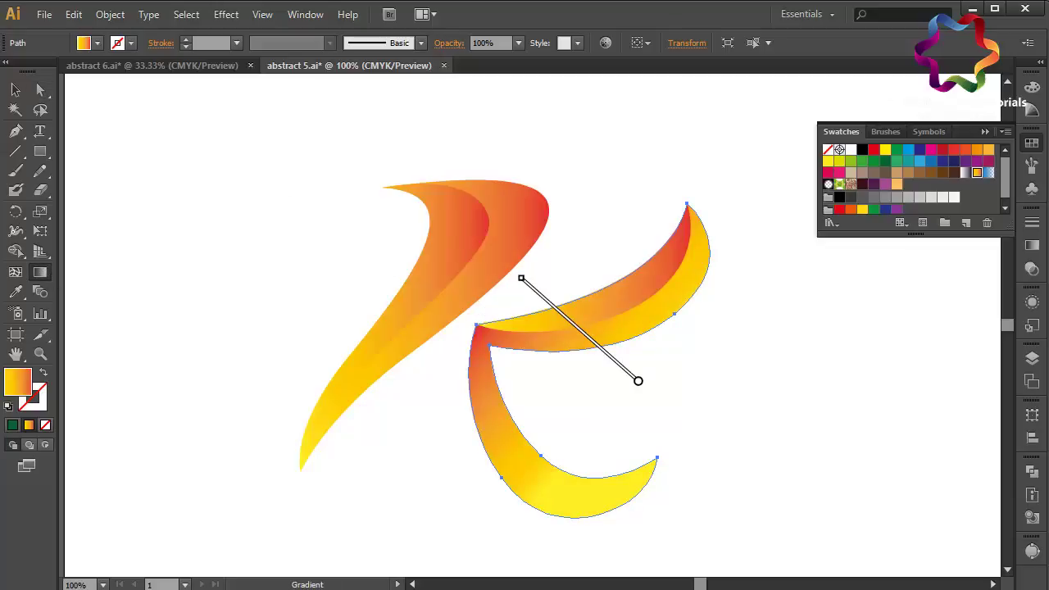
pyautogui.click(14, 90)
pyautogui.click(273, 197)
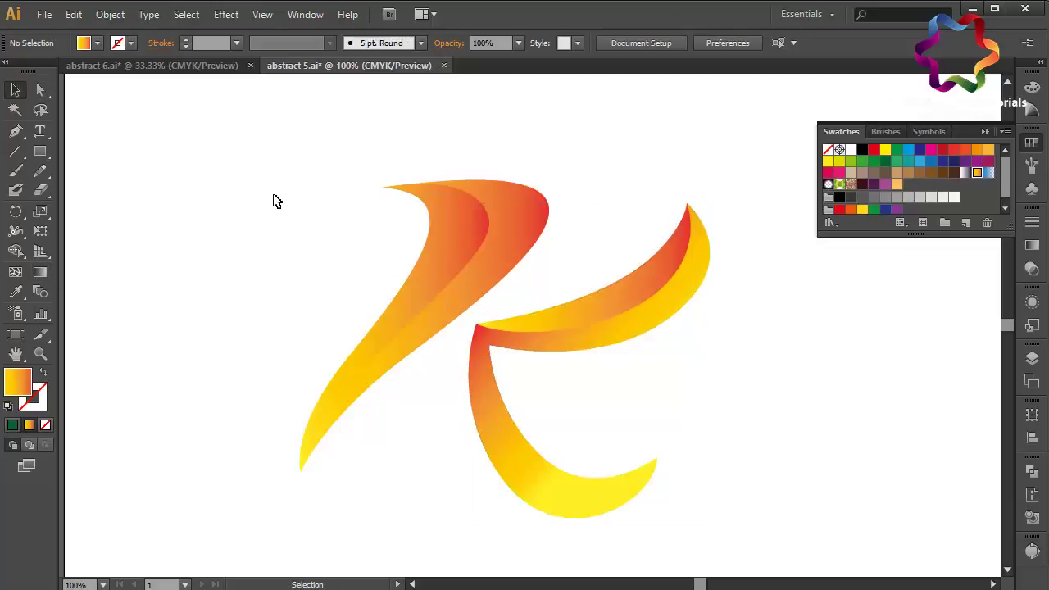
# Step: Select the whole K logo, scale it up from a corner, and move it up
pyautogui.moveTo(274, 177); pyautogui.dragTo(810, 469)
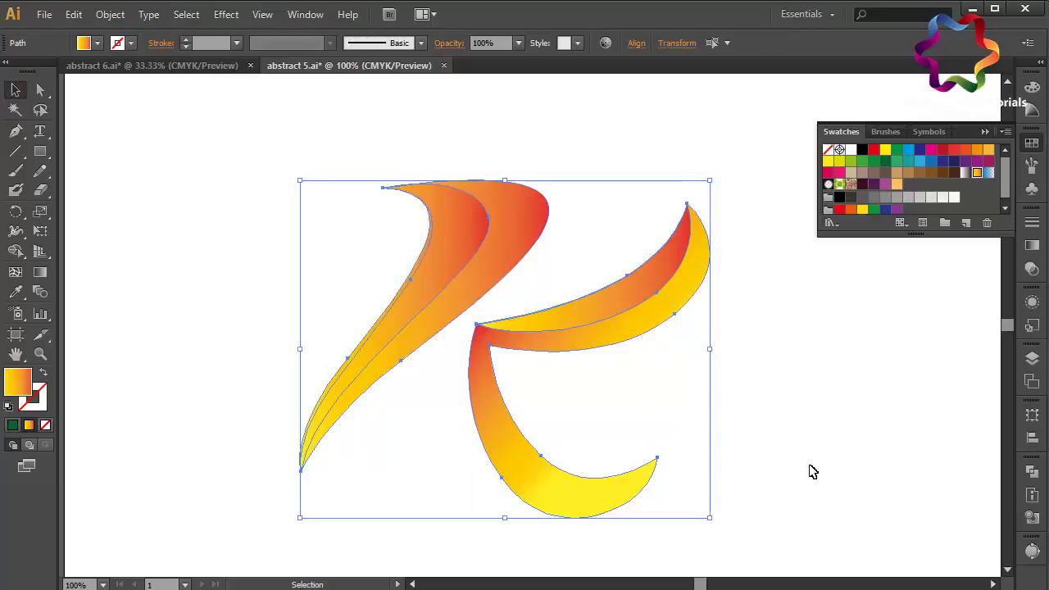
pyautogui.click(985, 131)
pyautogui.press('a')
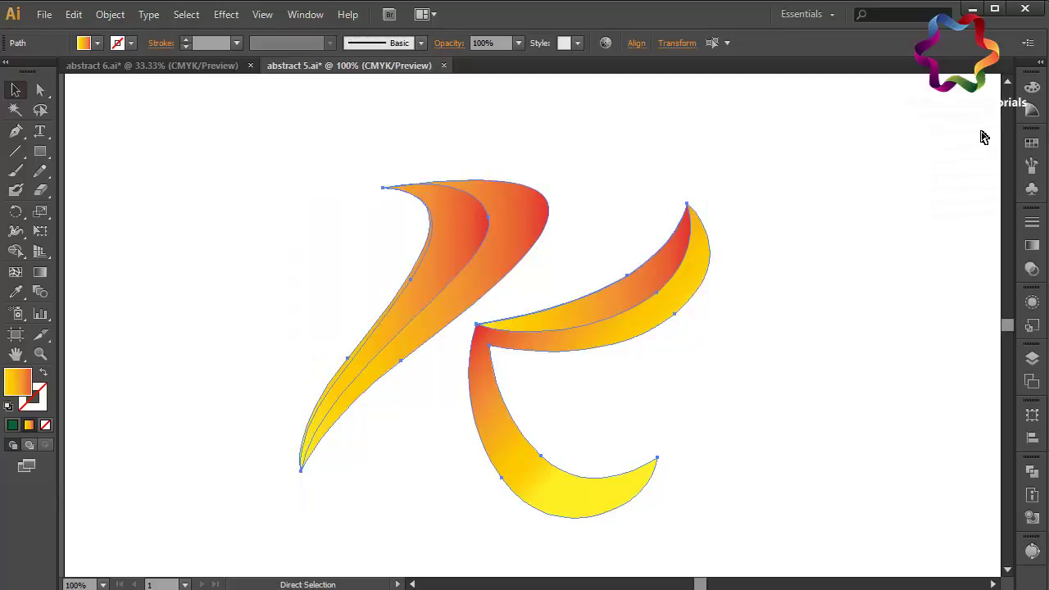
pyautogui.hotkey('ctrl', '0')
pyautogui.press('v')
pyautogui.hotkey('ctrl', '-')
pyautogui.hotkey('ctrl', '-')
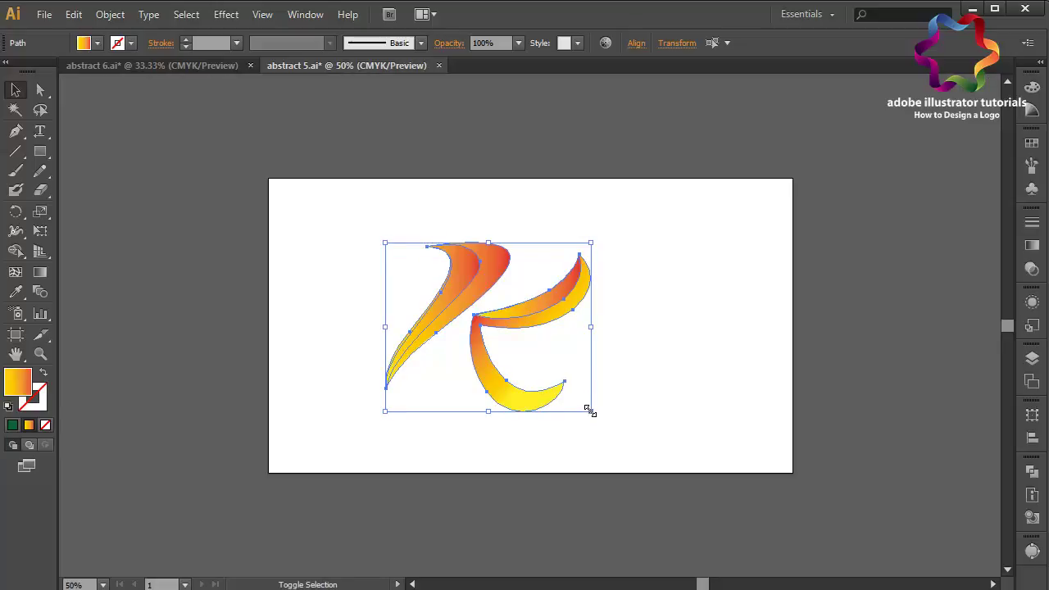
pyautogui.moveTo(589, 412); pyautogui.dragTo(662, 447)
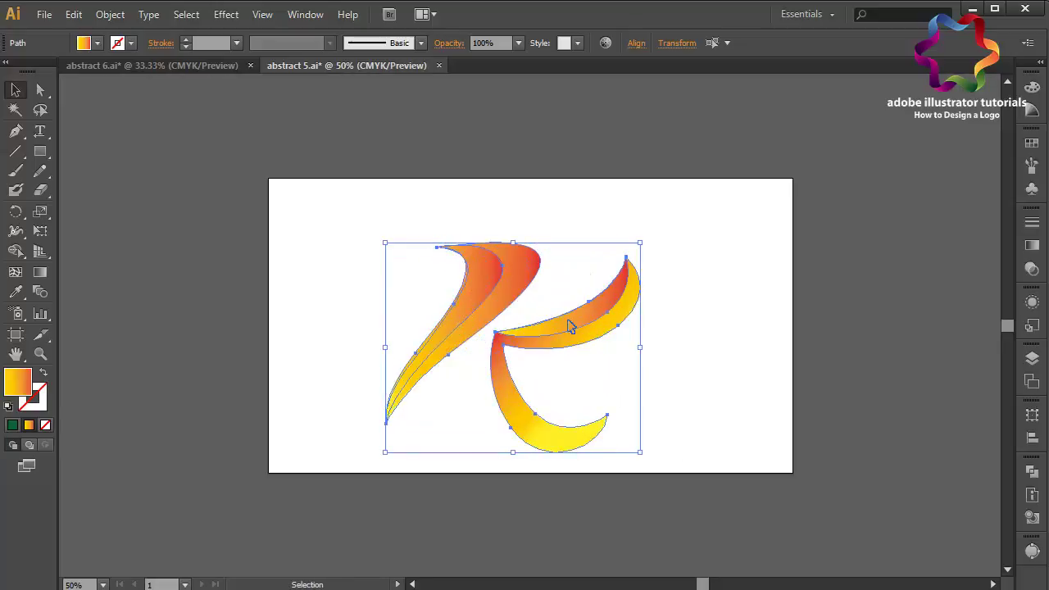
pyautogui.moveTo(569, 327); pyautogui.dragTo(568, 307)
# Step: Enlarge the logo slightly more, deselect it, and view the artboard at 33.33%
pyautogui.hotkey('ctrl', '-')
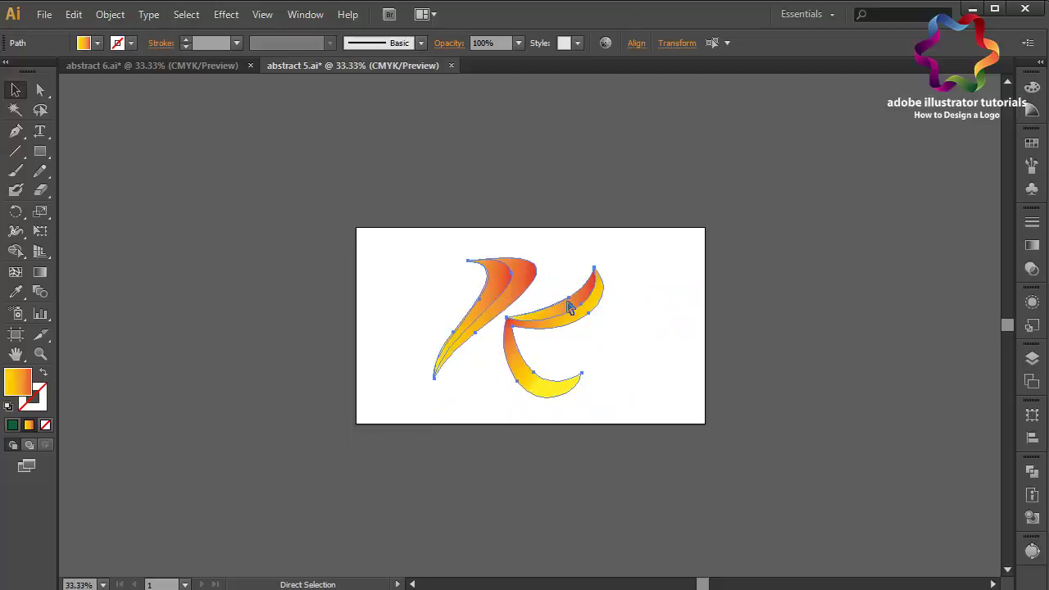
pyautogui.hotkey('ctrl', '-')
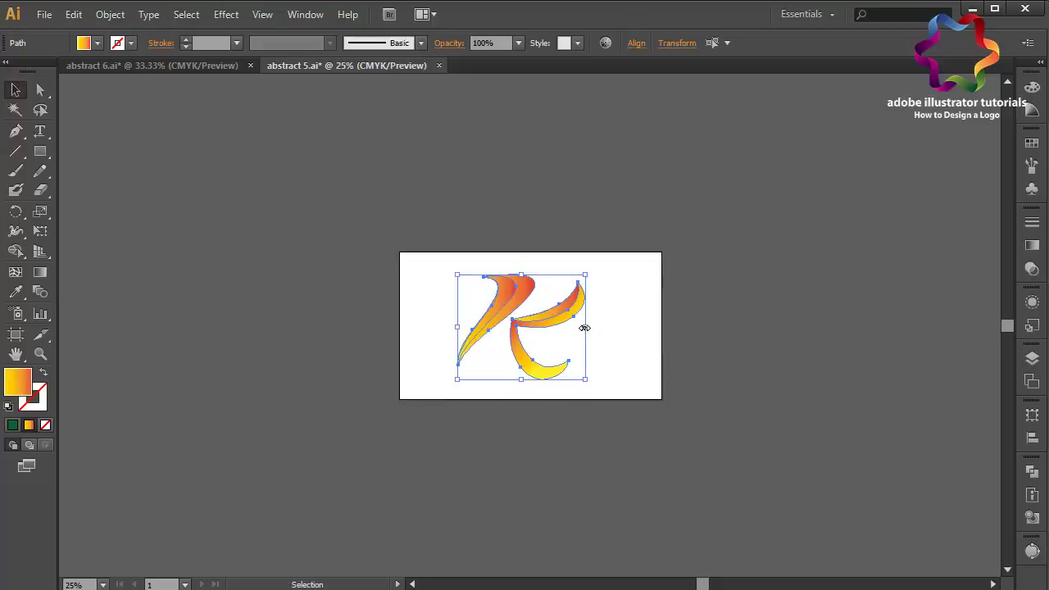
pyautogui.moveTo(584, 329); pyautogui.dragTo(594, 328)
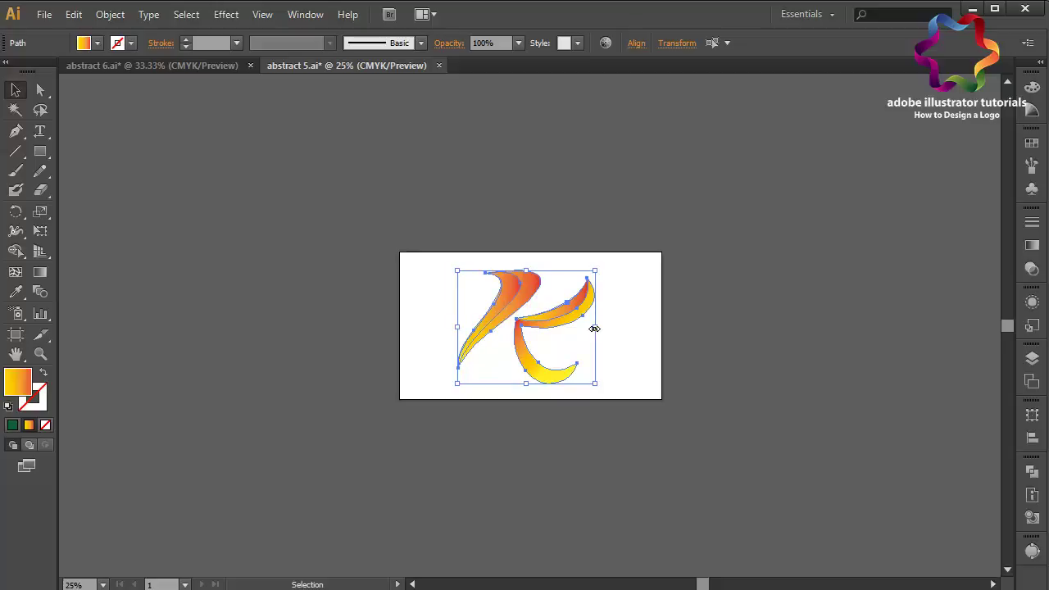
pyautogui.moveTo(595, 328); pyautogui.dragTo(595, 329)
pyautogui.click(555, 342)
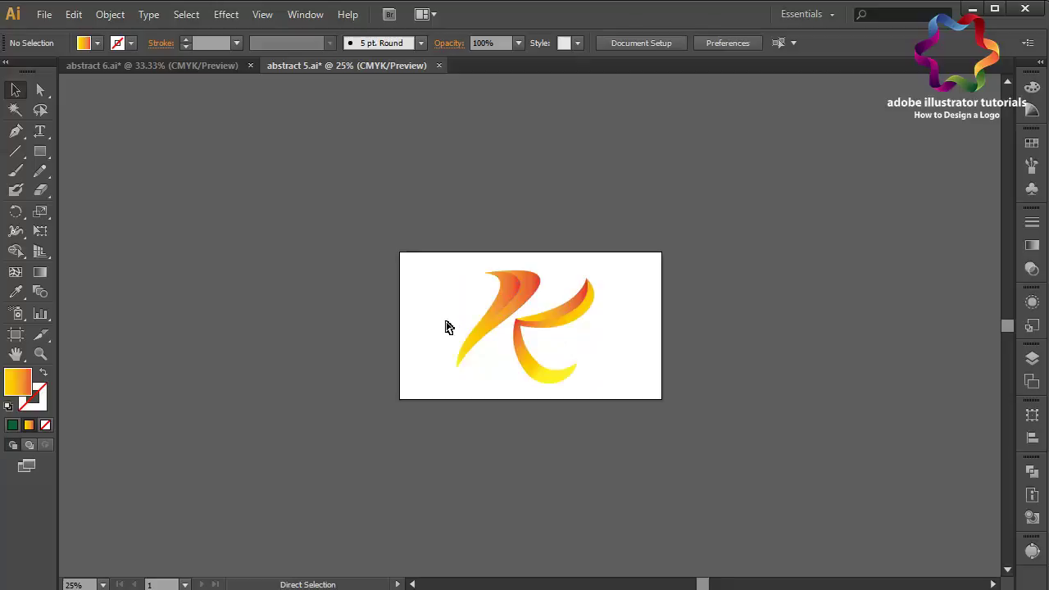
pyautogui.hotkey('ctrl', '0')
pyautogui.hotkey('ctrl', '-')
pyautogui.hotkey('ctrl', '-')
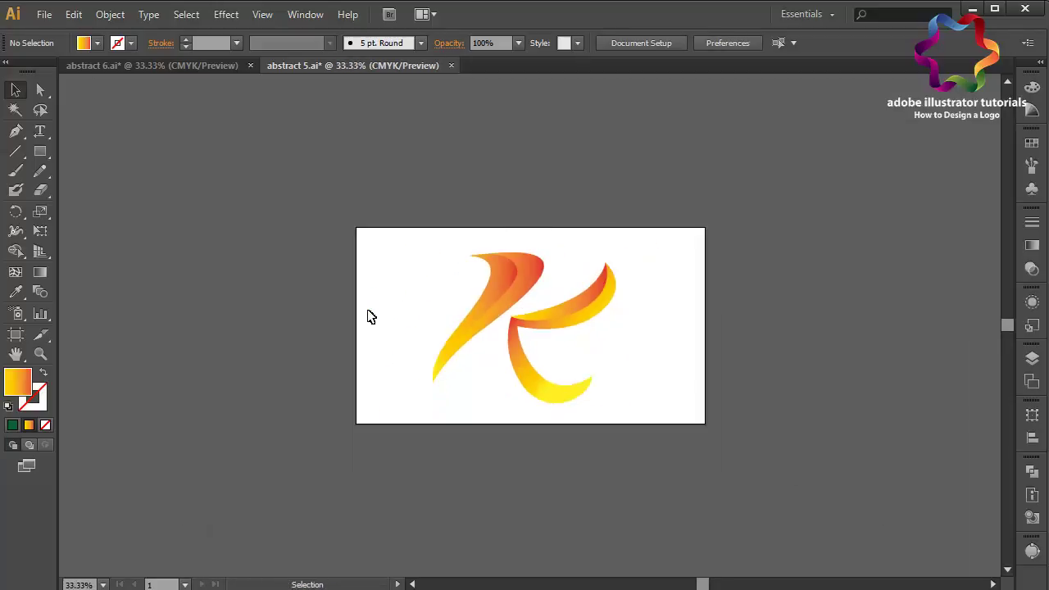
pyautogui.hotkey('ctrl', '-')
# Step: Save the K logo under the new name abstract 7.ai, keeping the Illustrator CS6 version
pyautogui.click(44, 13)
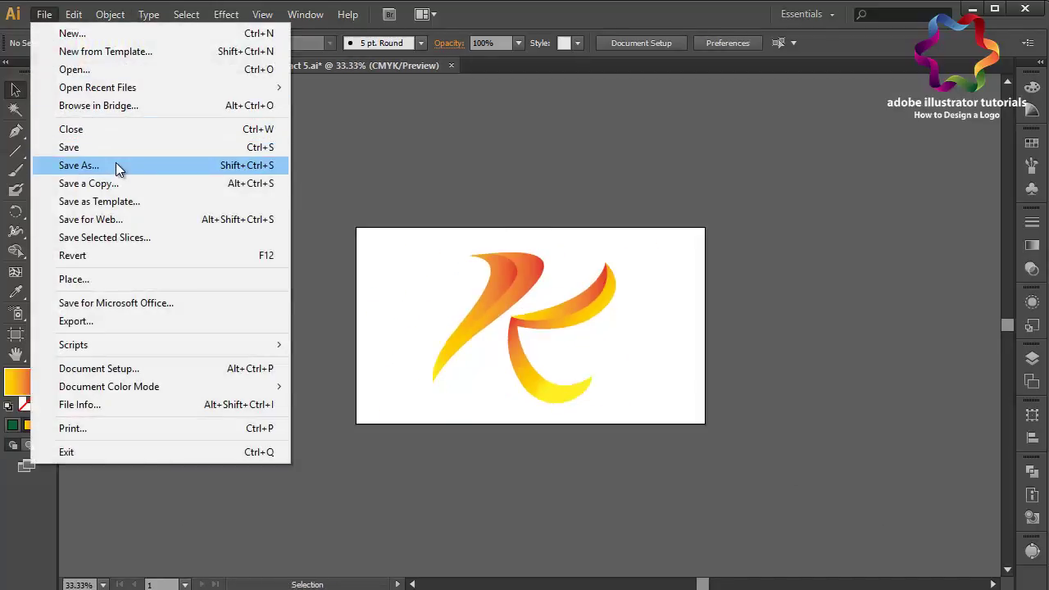
pyautogui.click(116, 162)
pyautogui.click(257, 391)
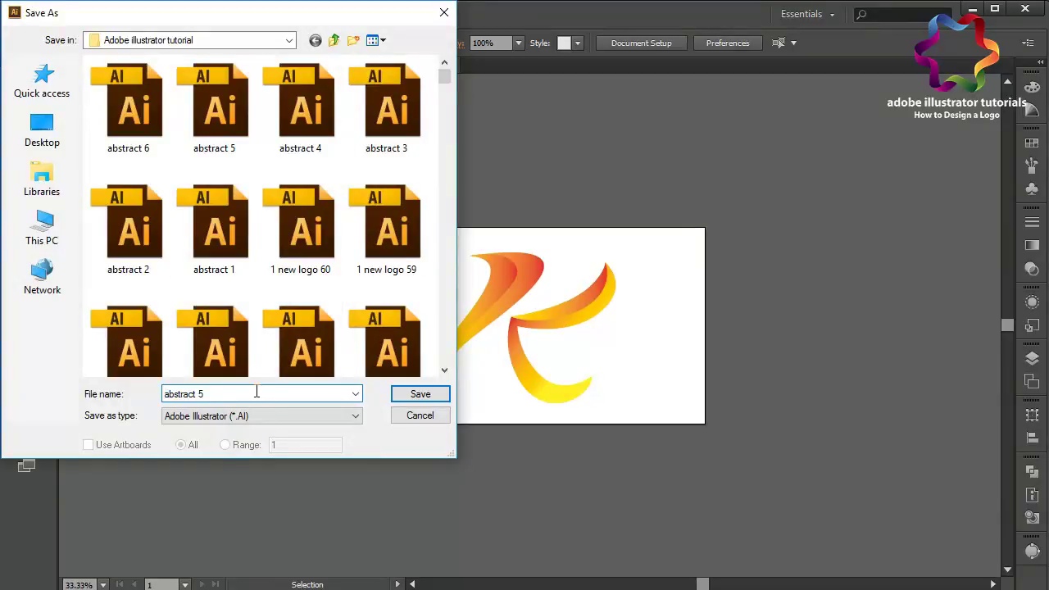
pyautogui.press('BackSpace')
pyautogui.write('6')
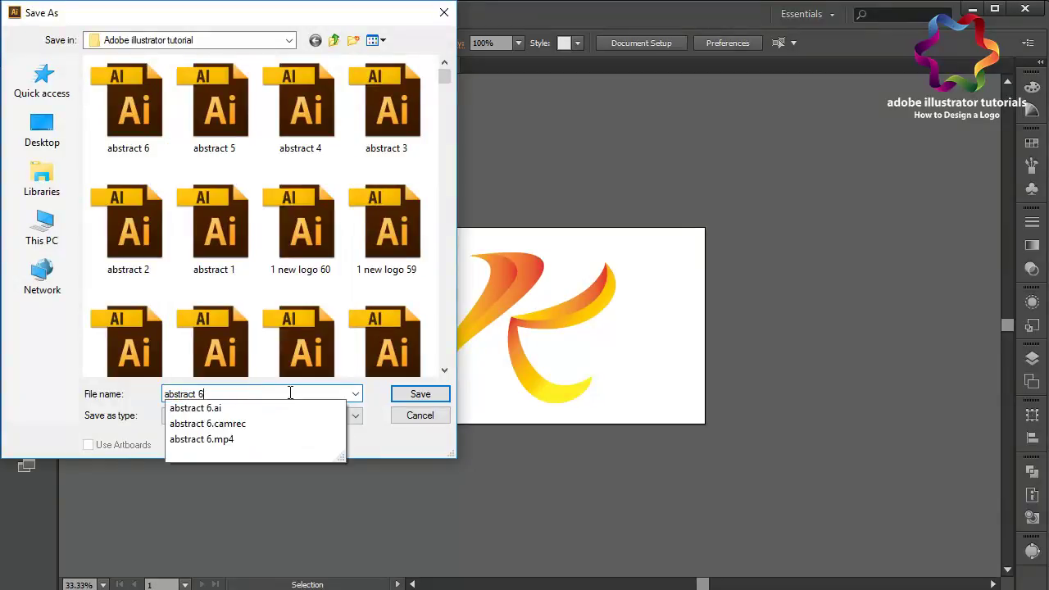
pyautogui.press('BackSpace')
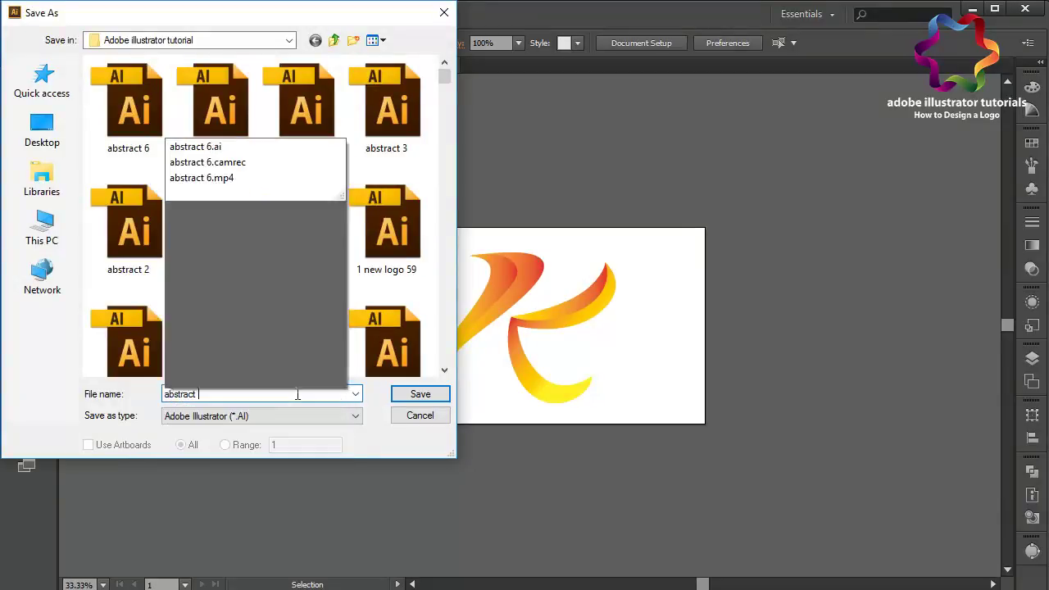
pyautogui.write('7')
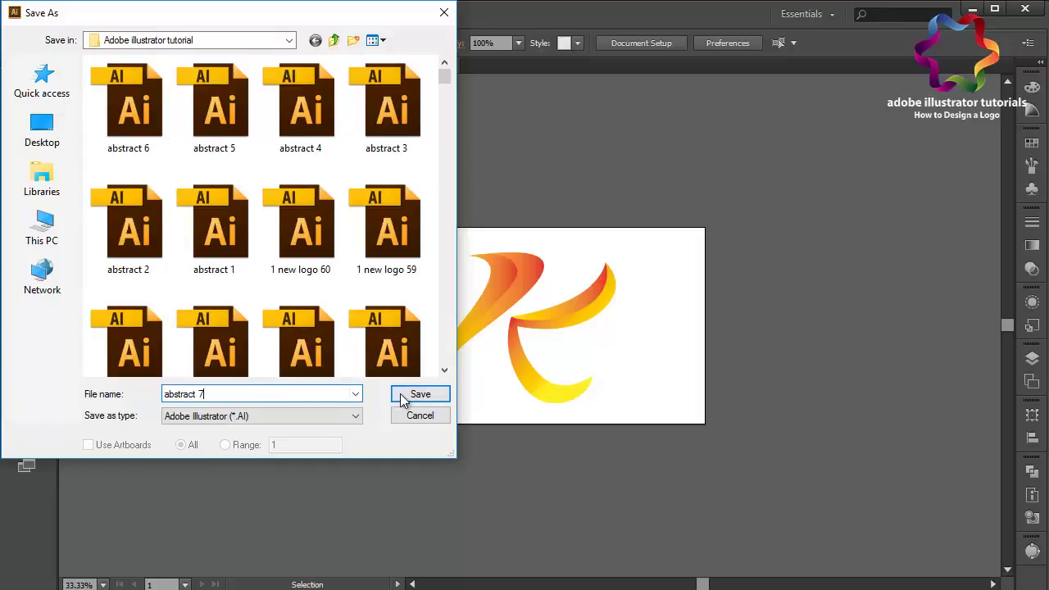
pyautogui.click(410, 394)
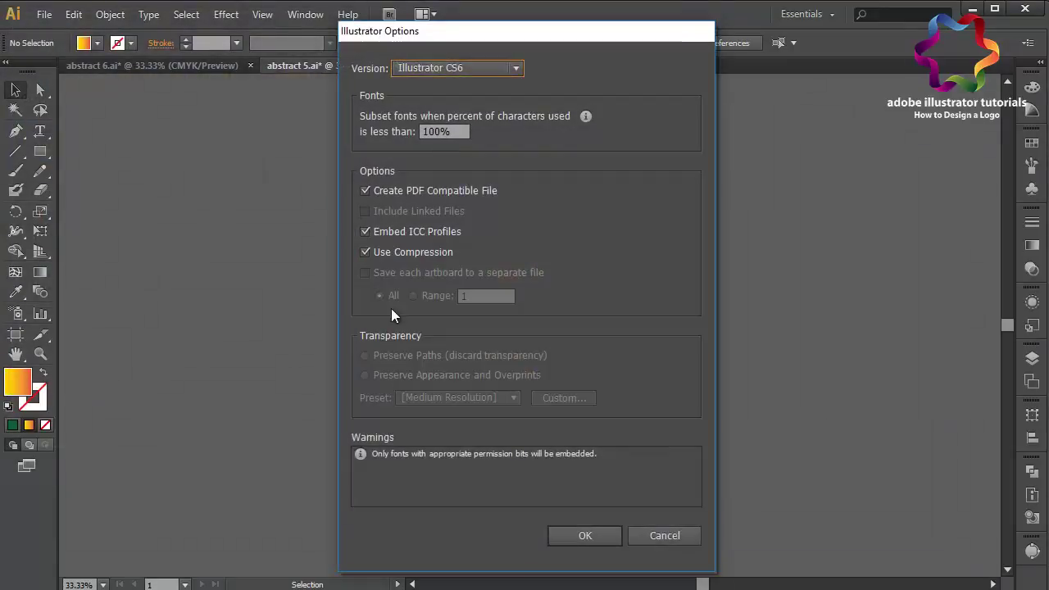
pyautogui.click(410, 73)
pyautogui.click(412, 86)
pyautogui.click(584, 535)
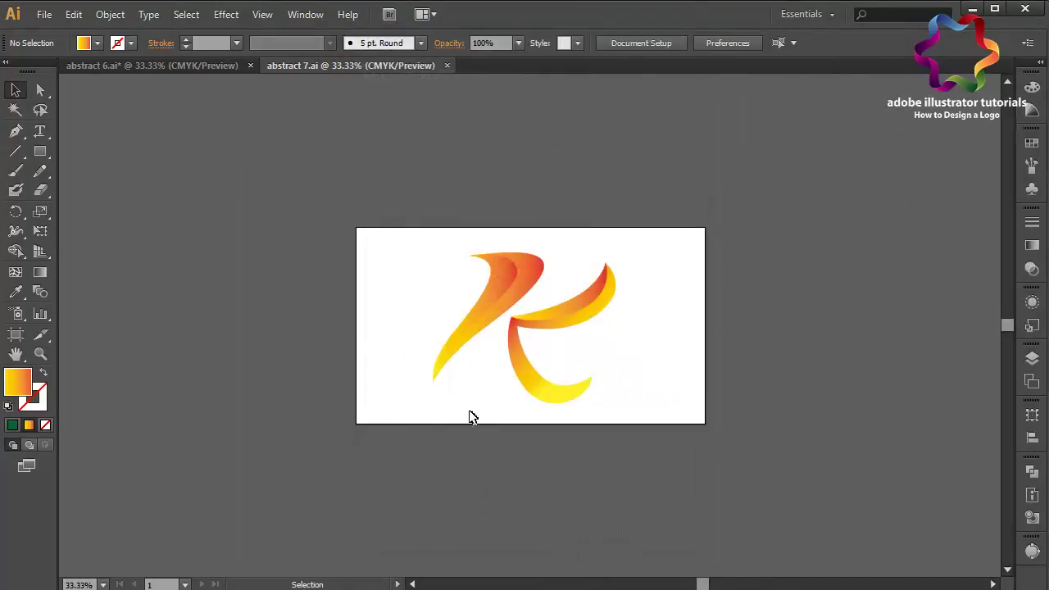
# Step: Open note.ai, the document with the like, share and subscribe message
pyautogui.click(44, 15)
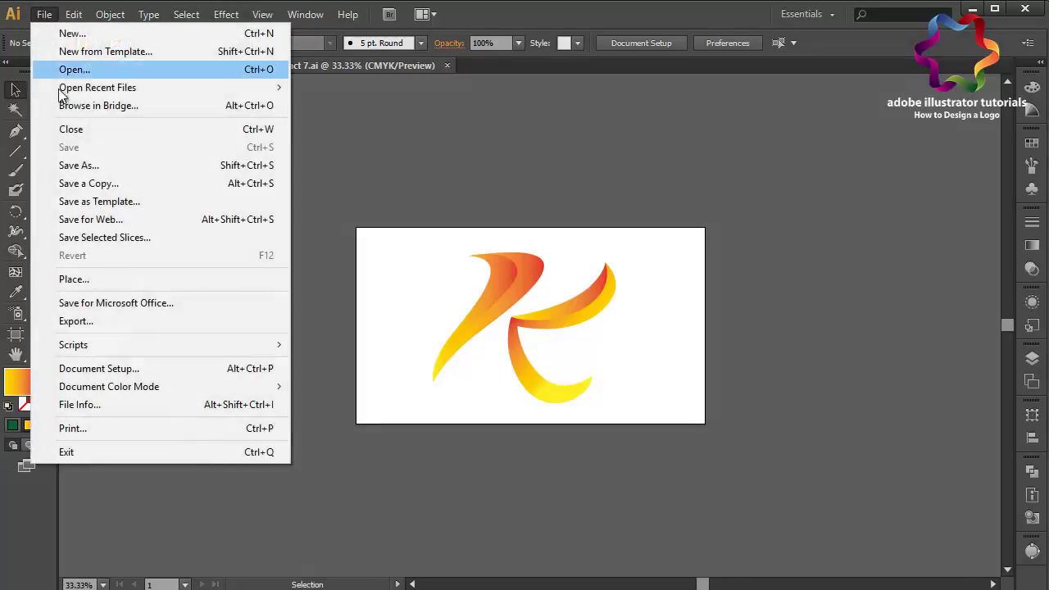
pyautogui.click(412, 146)
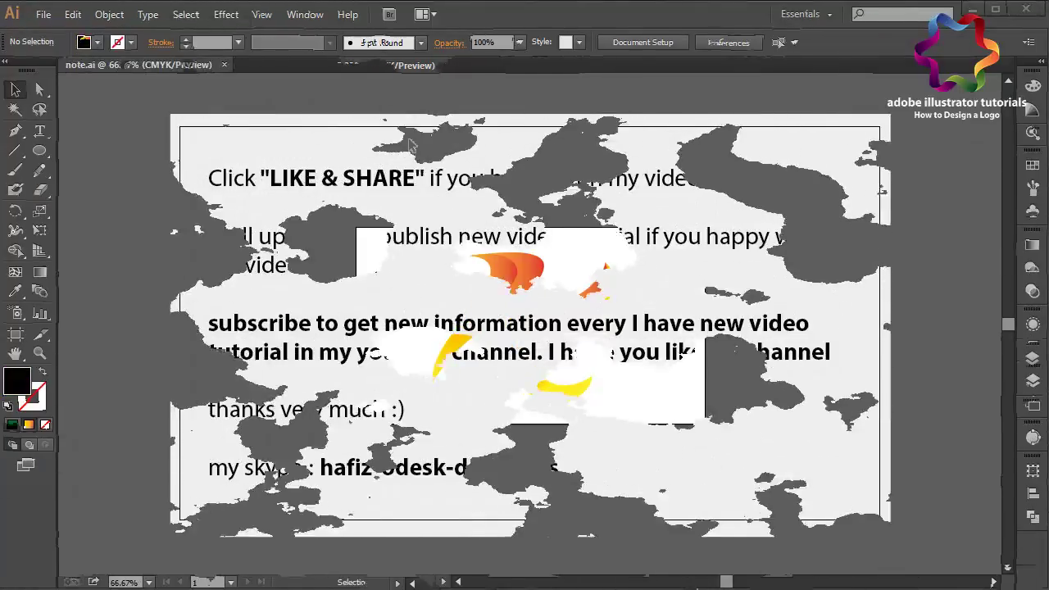